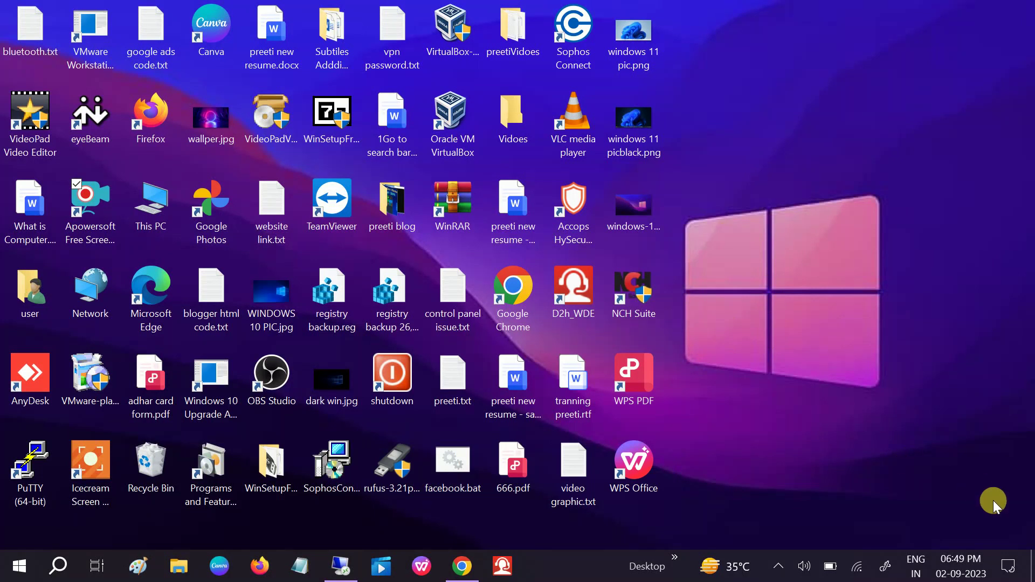
# Raise screen brightness to about 44 in Action Center and close the panel
pyautogui.rightClick(1007, 566)
pyautogui.click(1006, 566)
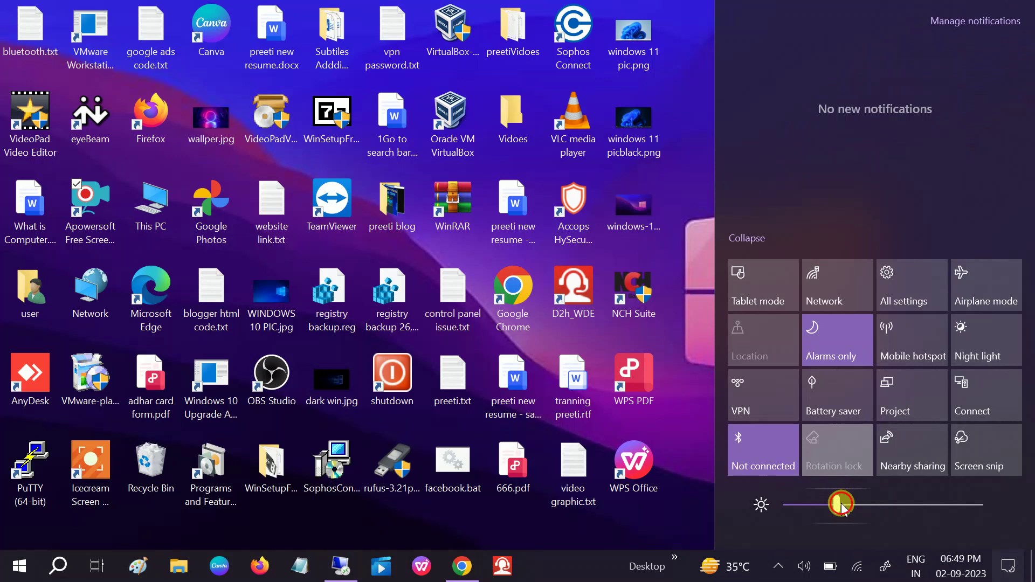
pyautogui.moveTo(837, 504); pyautogui.dragTo(874, 509)
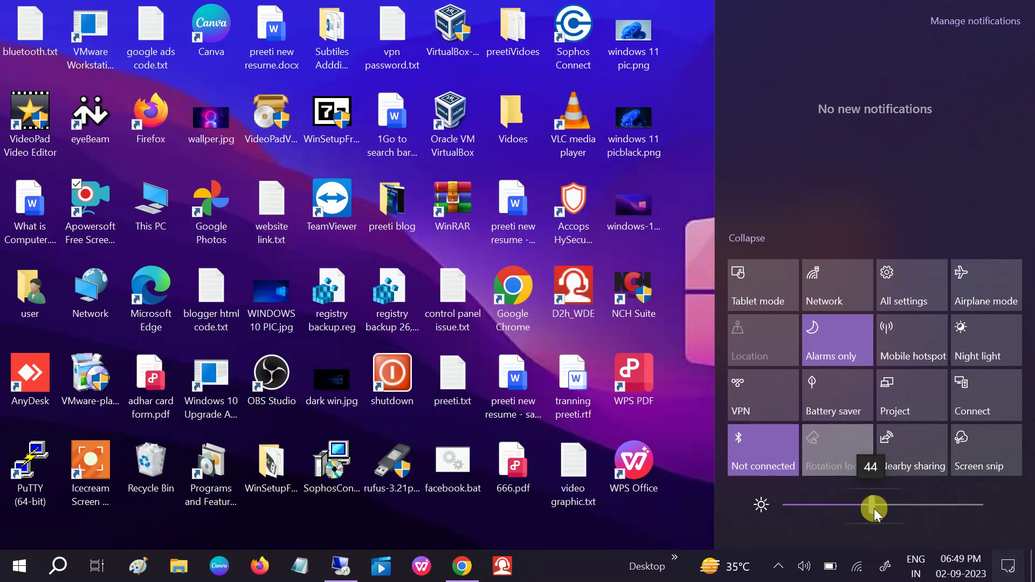
pyautogui.click(678, 168)
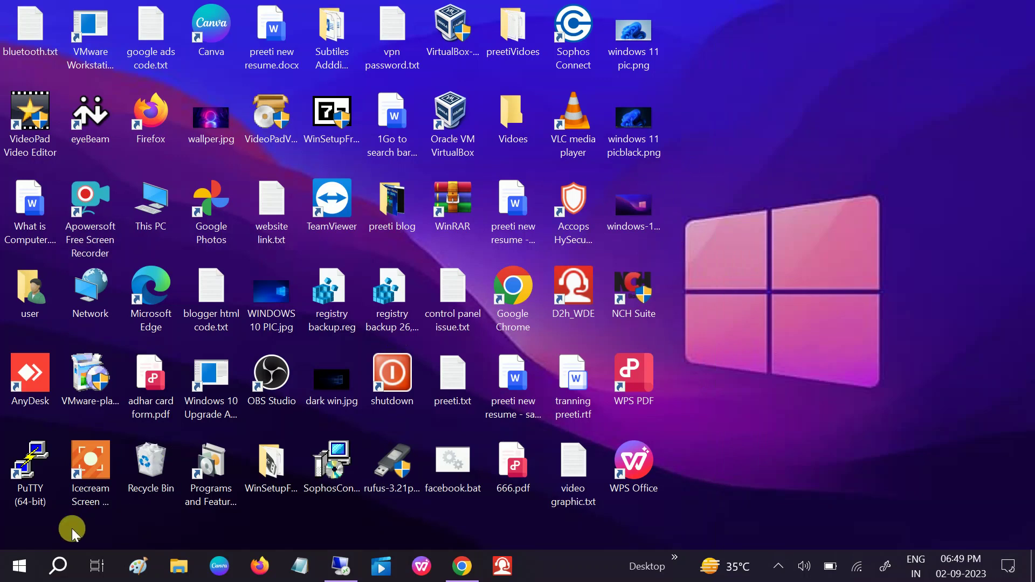
pyautogui.rightClick(751, 141)
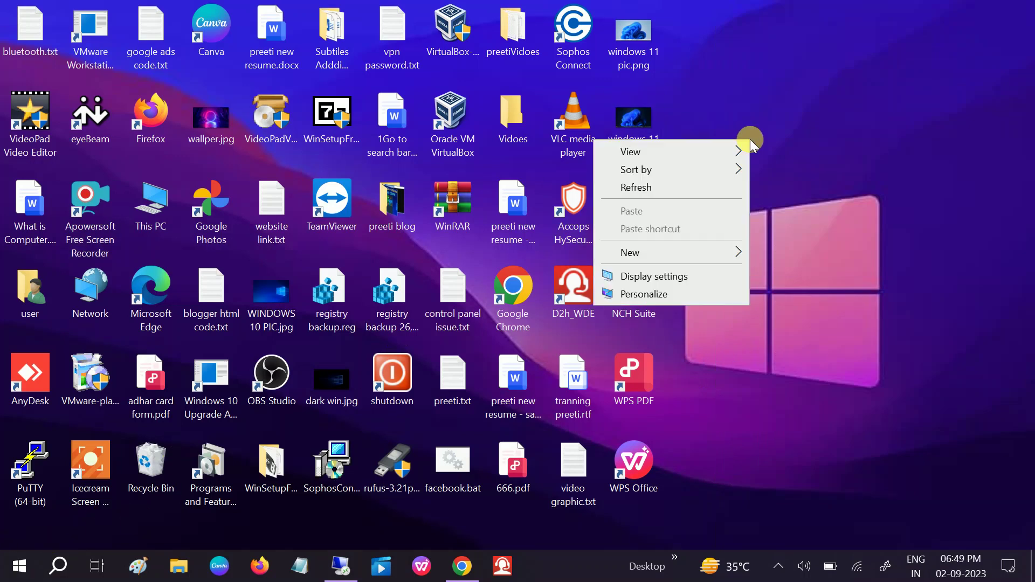
# Set the built-in display's brightness to about 30 in Display settings
pyautogui.click(674, 279)
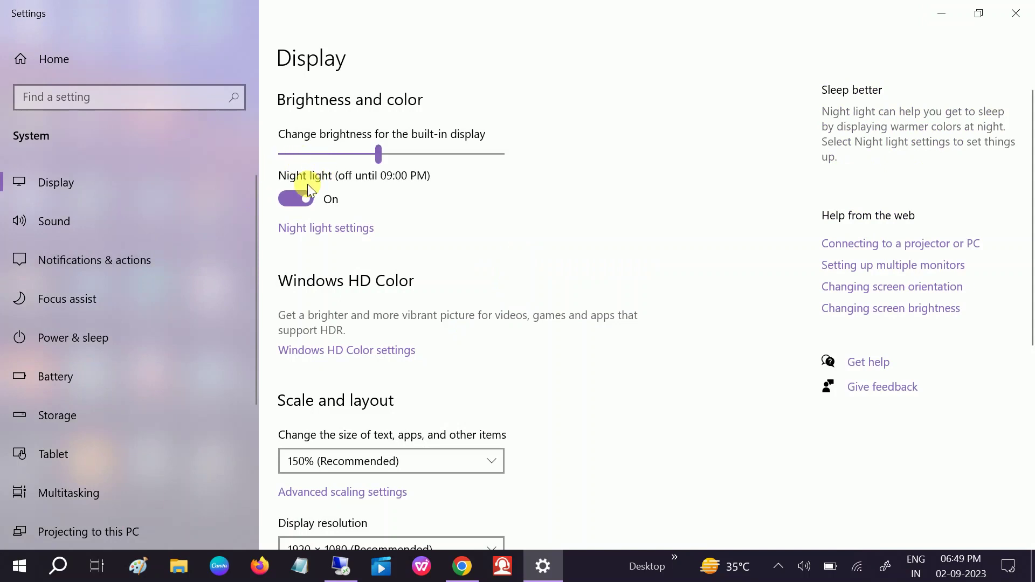
pyautogui.moveTo(381, 157)
pyautogui.mouseDown()
pyautogui.moveTo(437, 153)
pyautogui.moveTo(347, 153)
pyautogui.moveTo(400, 153)
pyautogui.moveTo(363, 157)
pyautogui.moveTo(398, 156)
pyautogui.moveTo(389, 156)
pyautogui.mouseUp()
# Close Settings, search 'device', and launch Device Manager from the results
pyautogui.click(1016, 13)
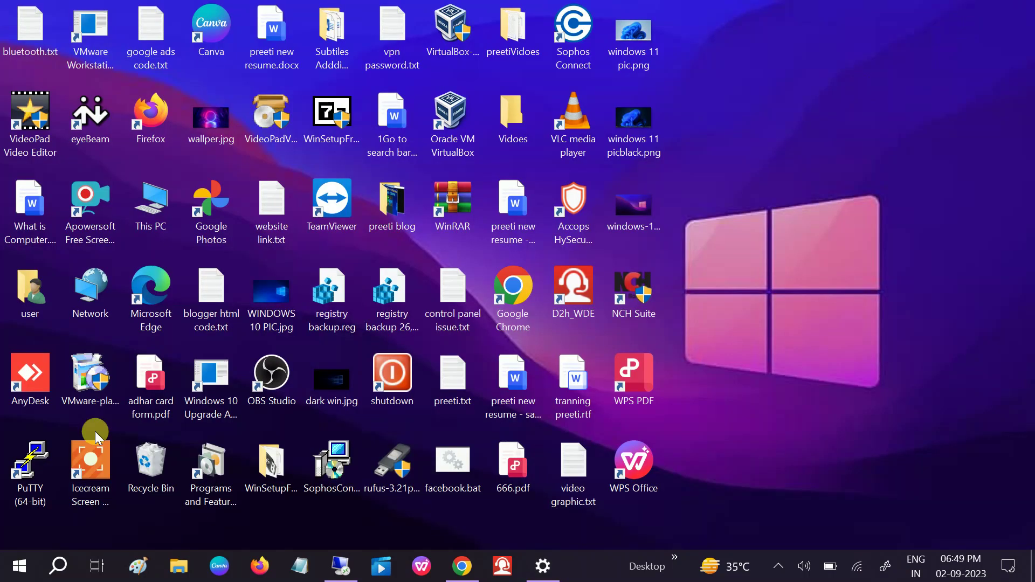
pyautogui.click(66, 570)
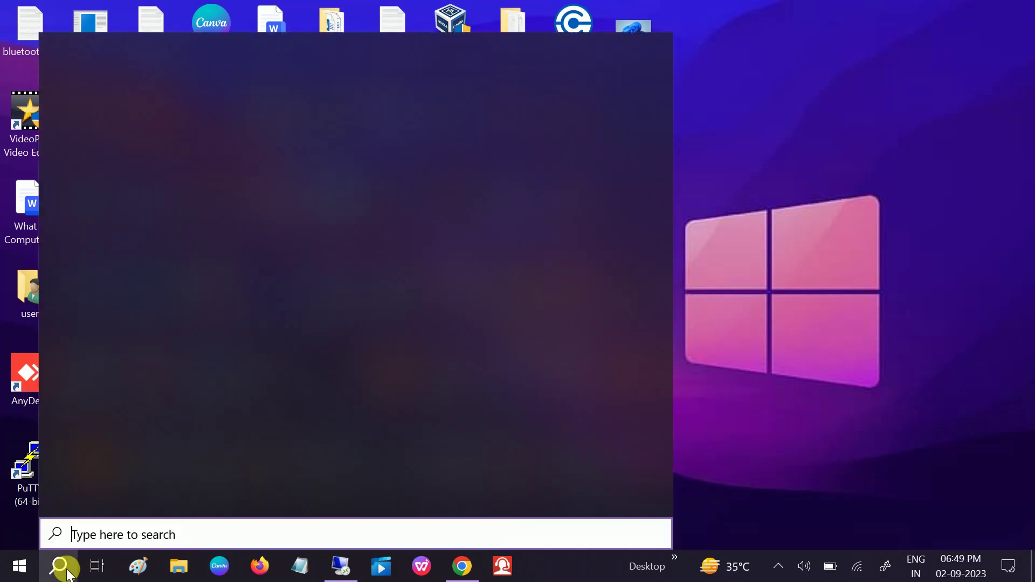
pyautogui.write('dev')
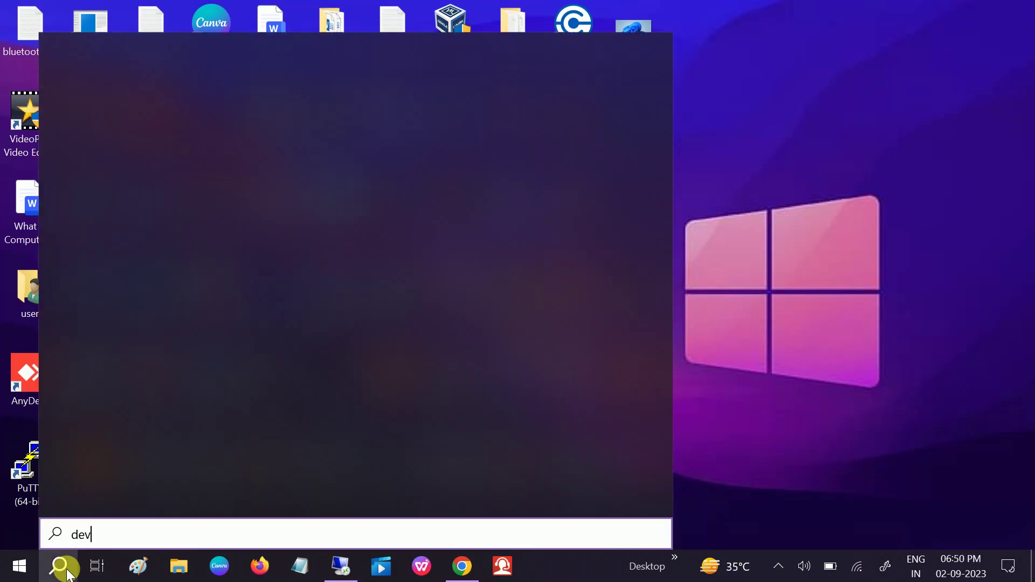
pyautogui.write('ice')
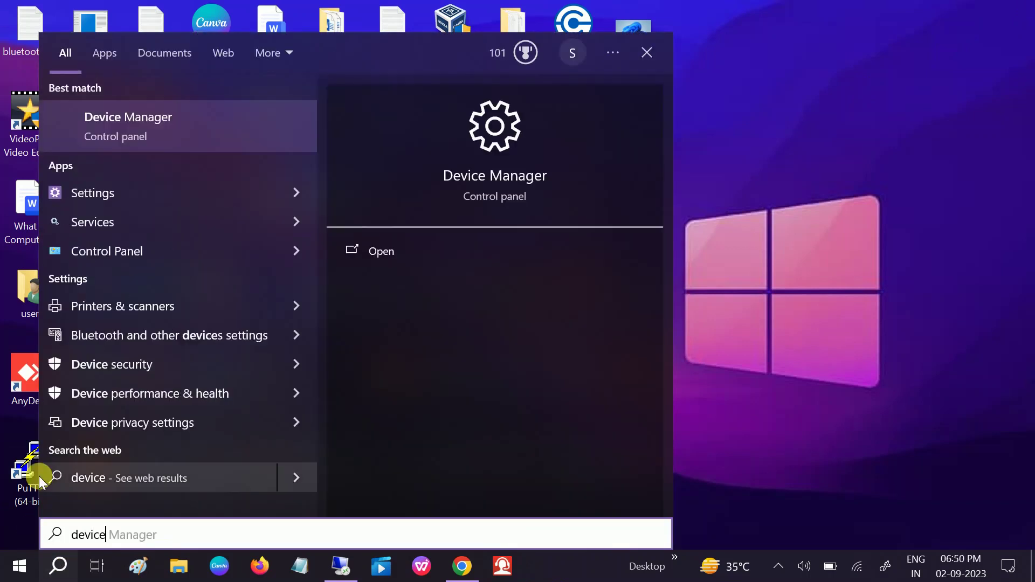
pyautogui.click(163, 136)
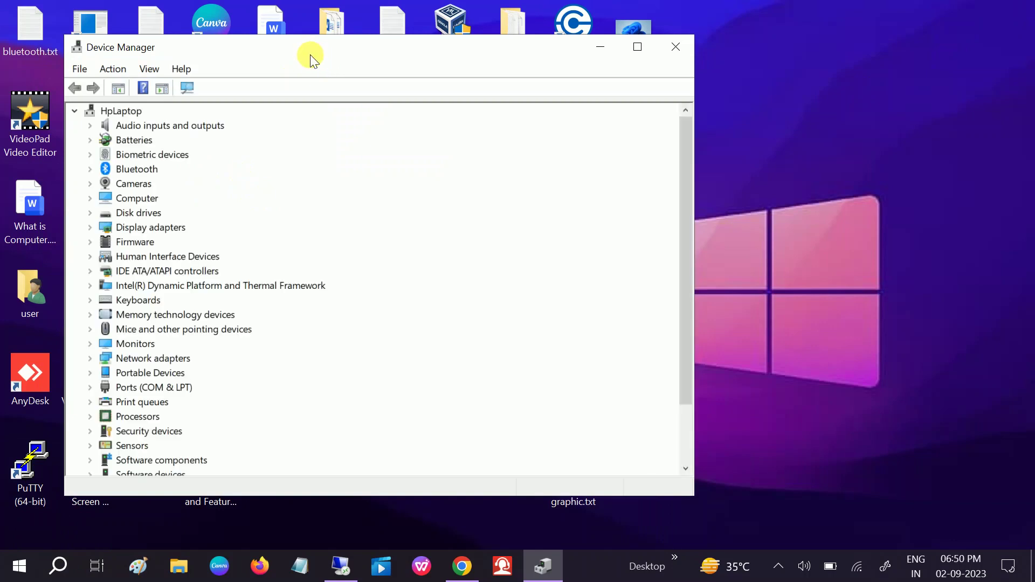
# Auto-search for an Intel(R) HD Graphics 620 driver, confirming the best one is installed
pyautogui.moveTo(316, 48); pyautogui.dragTo(497, 63)
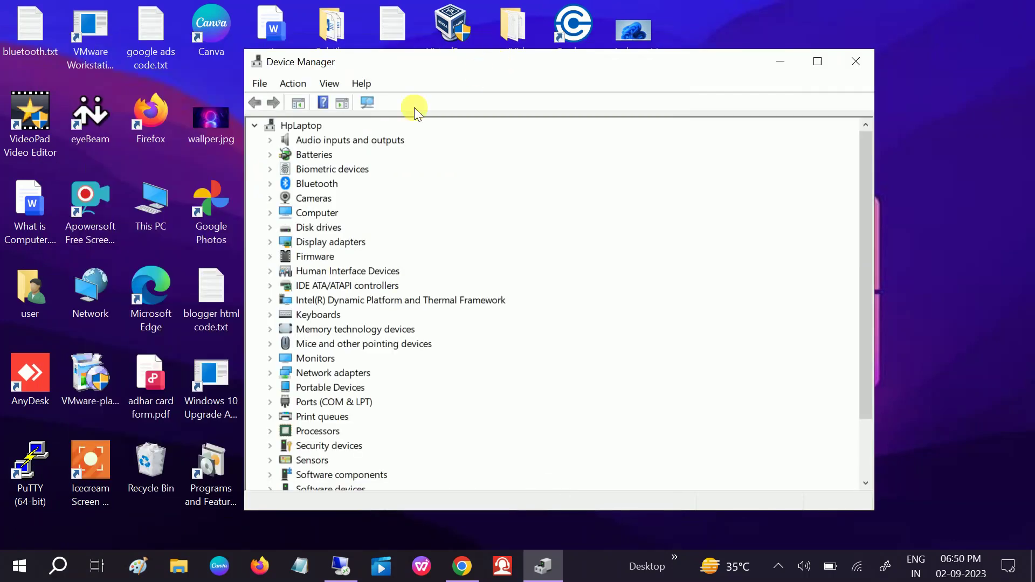
pyautogui.click(271, 241)
pyautogui.click(335, 257)
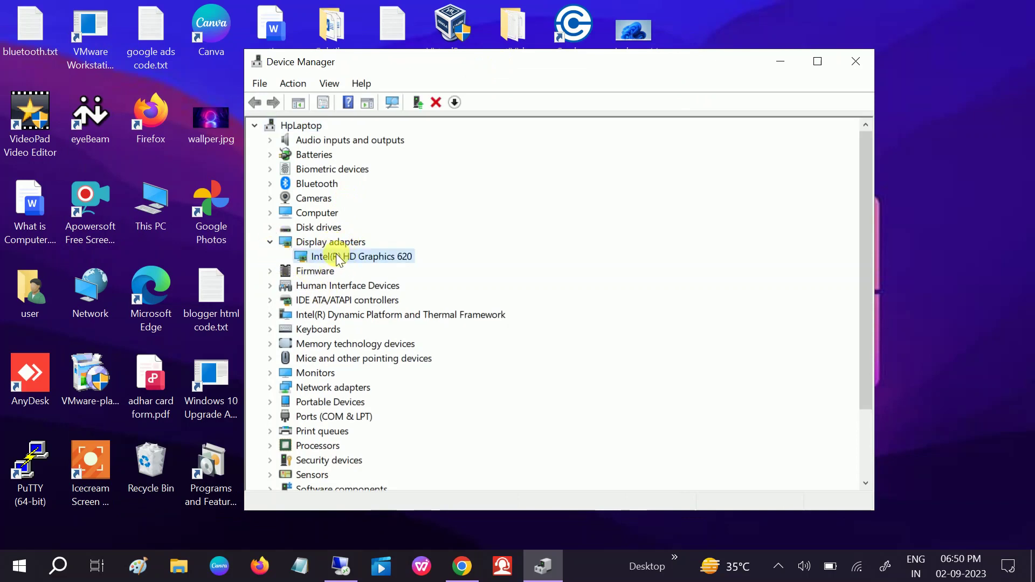
pyautogui.rightClick(336, 258)
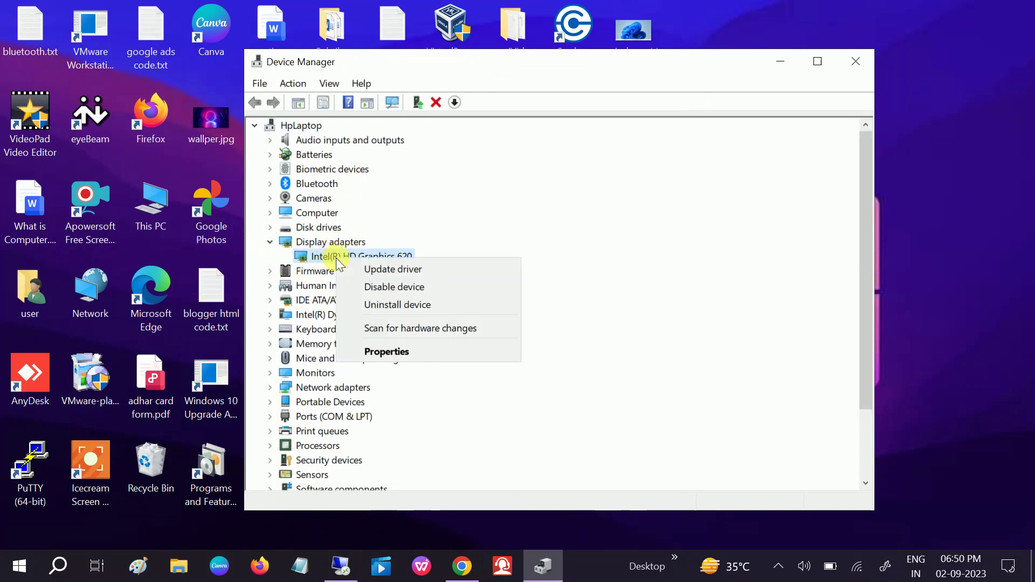
pyautogui.click(396, 271)
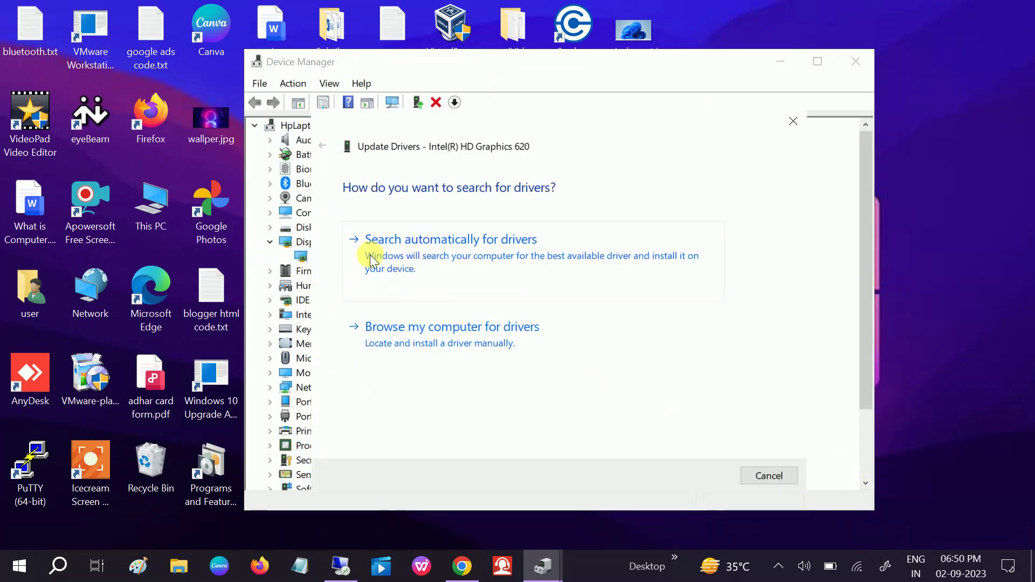
pyautogui.click(420, 262)
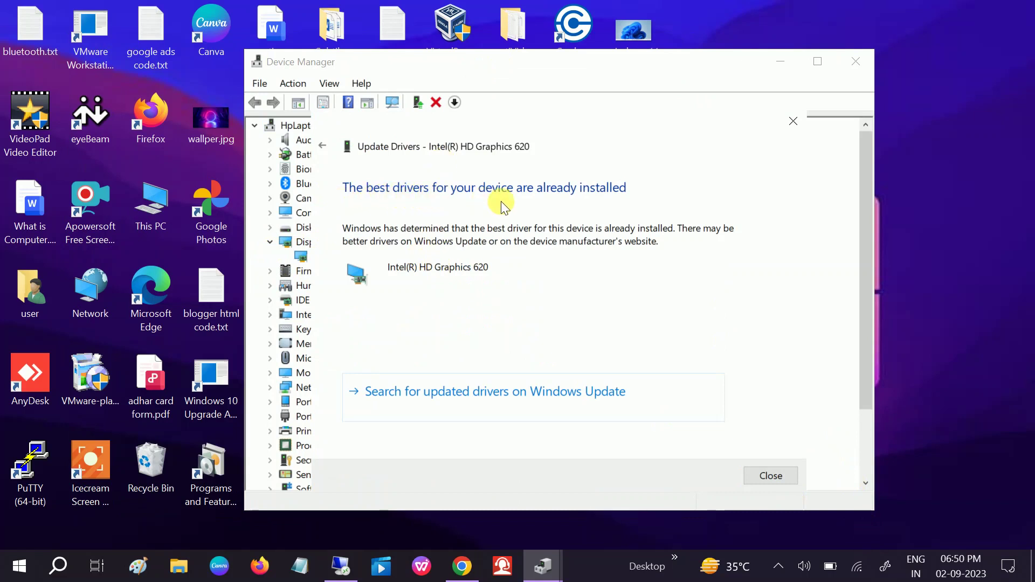
pyautogui.click(761, 473)
pyautogui.rightClick(354, 255)
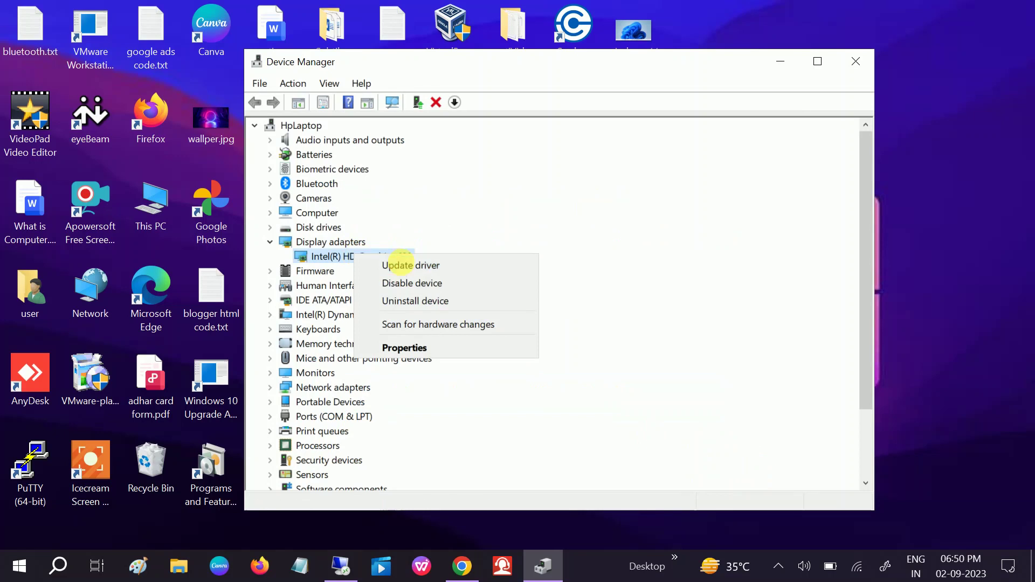
# Reinstall the Intel(R) HD Graphics 620 driver, picked from the compatible drivers list
pyautogui.click(396, 263)
pyautogui.click(413, 332)
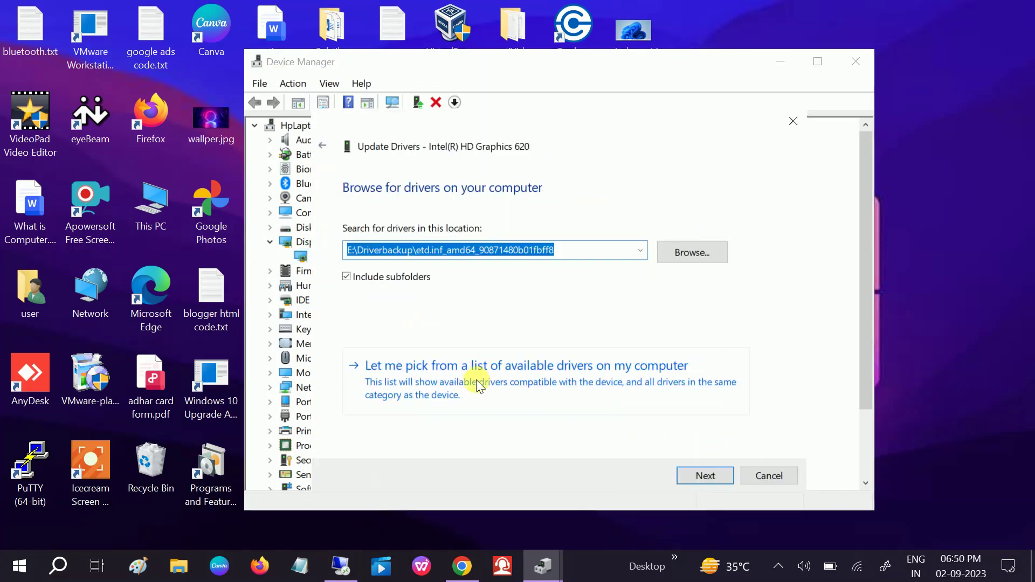
pyautogui.click(476, 379)
pyautogui.click(388, 328)
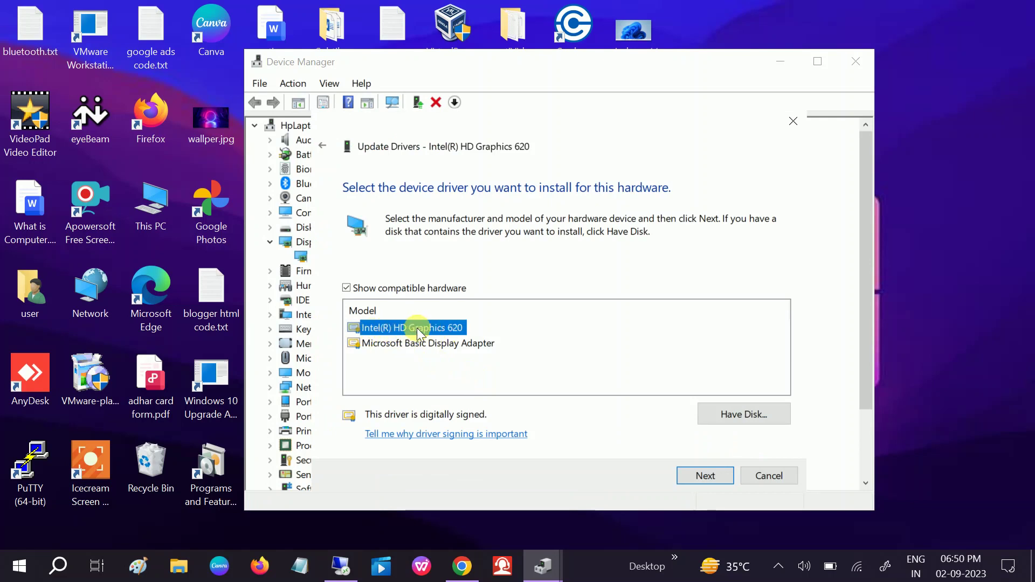
pyautogui.click(411, 344)
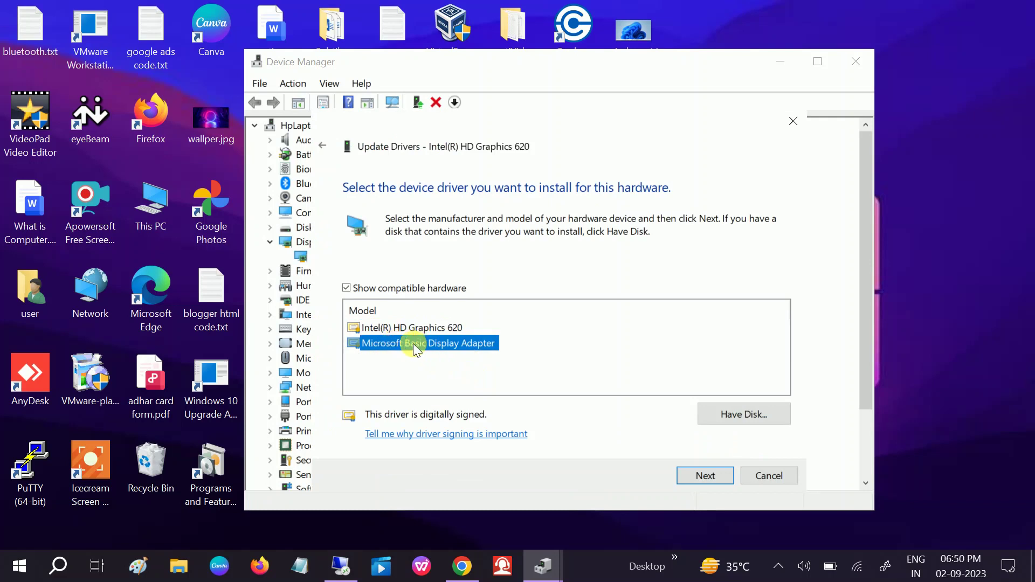
pyautogui.click(397, 329)
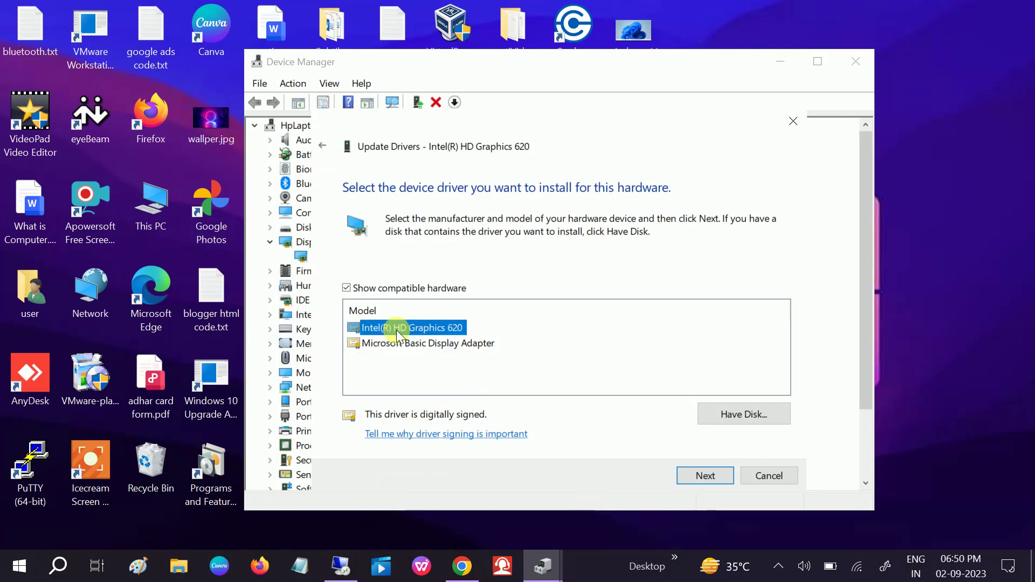
pyautogui.click(700, 474)
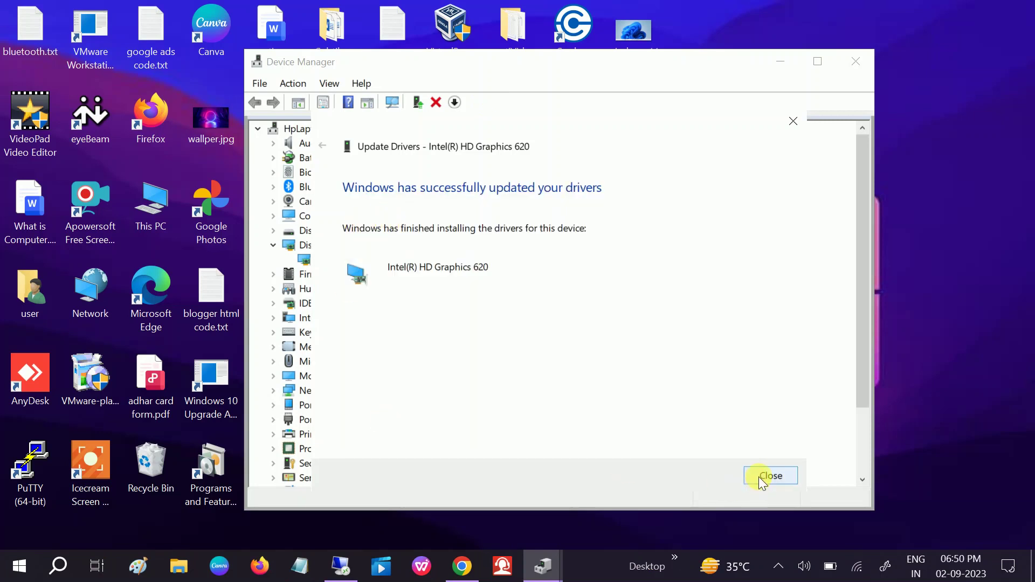
pyautogui.click(760, 477)
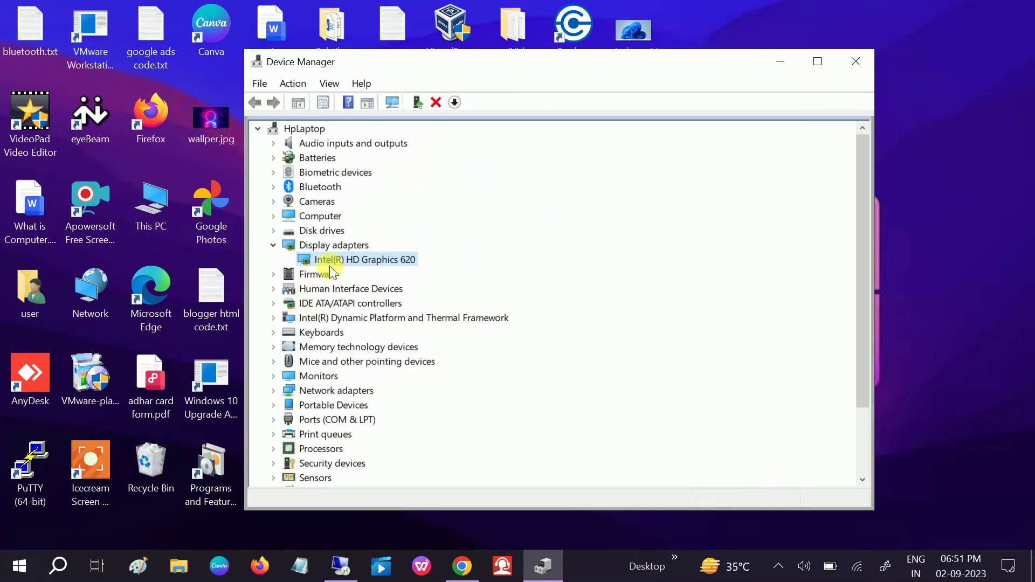
# Disable the Generic PnP Monitor under Monitors, then re-enable it
pyautogui.click(276, 375)
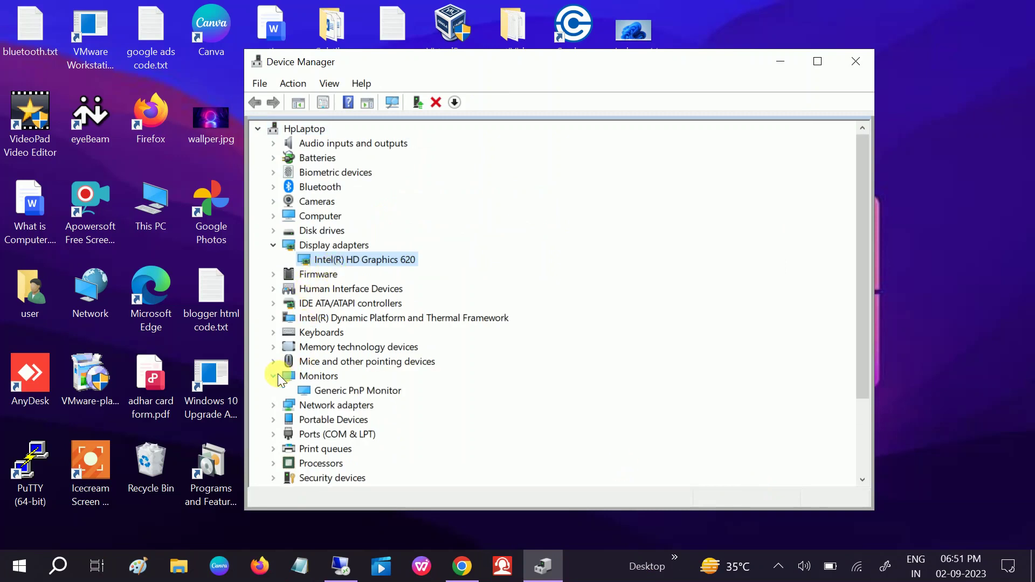
pyautogui.rightClick(335, 392)
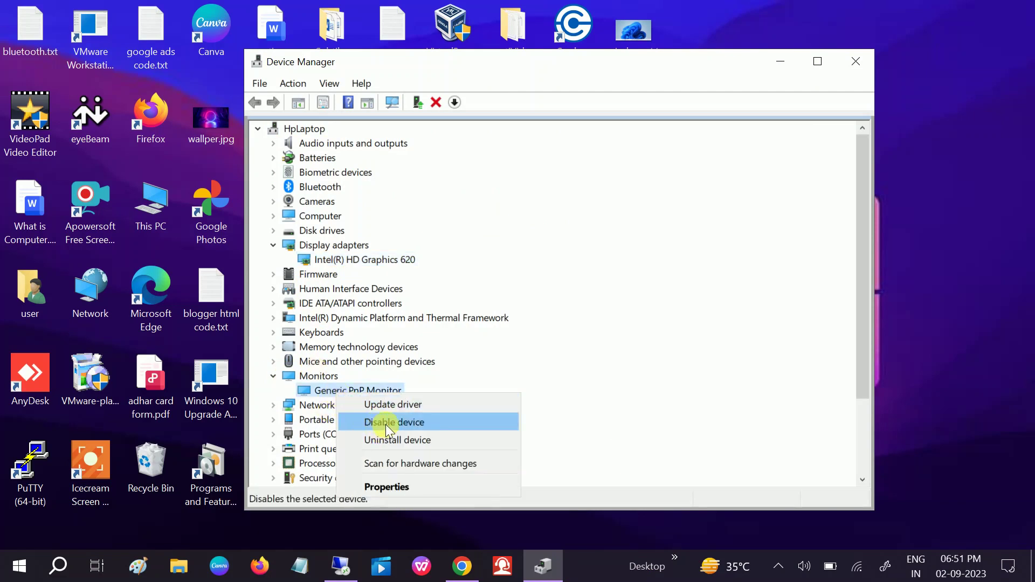
pyautogui.click(386, 425)
pyautogui.click(548, 305)
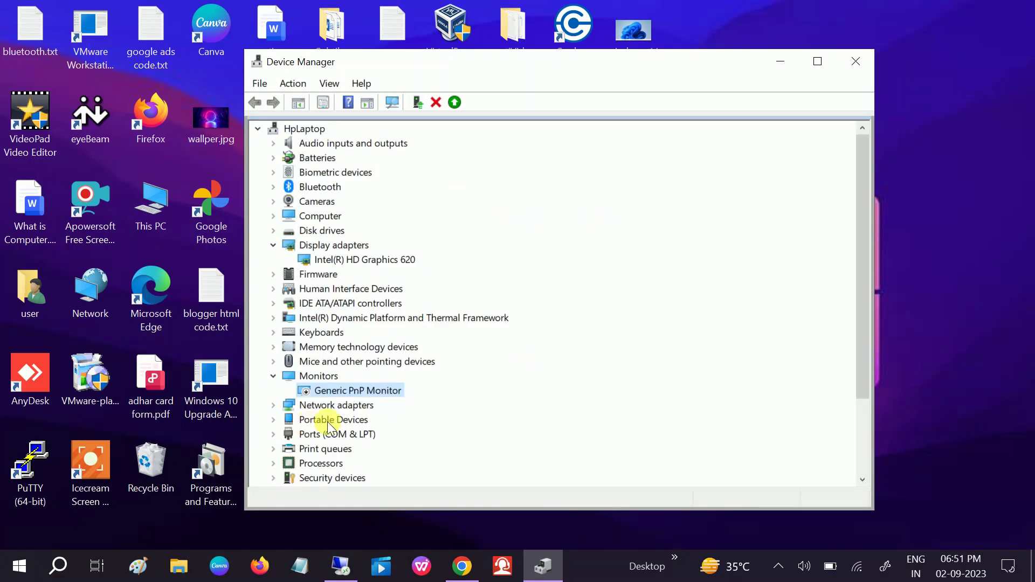
pyautogui.rightClick(338, 393)
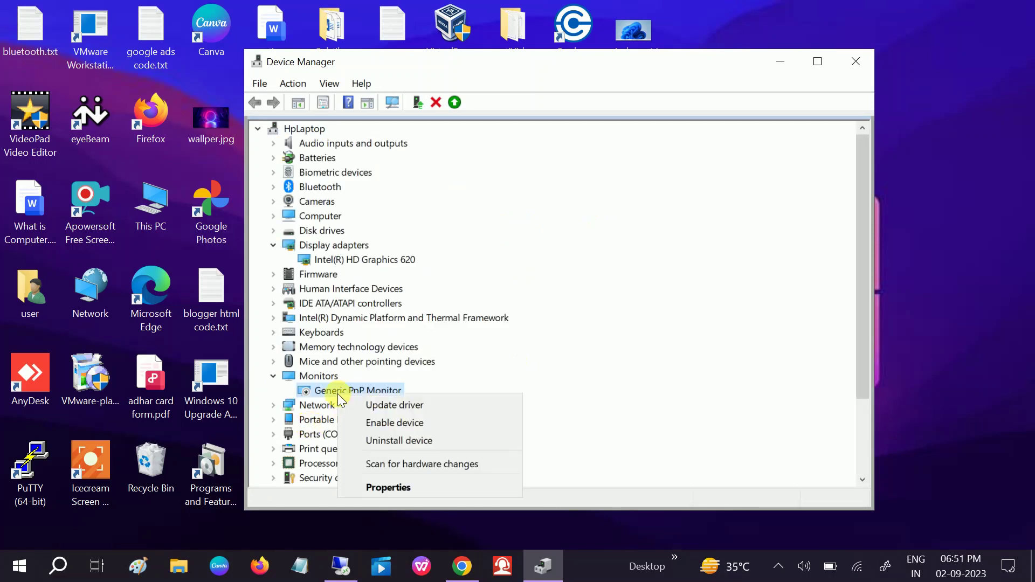
pyautogui.click(384, 419)
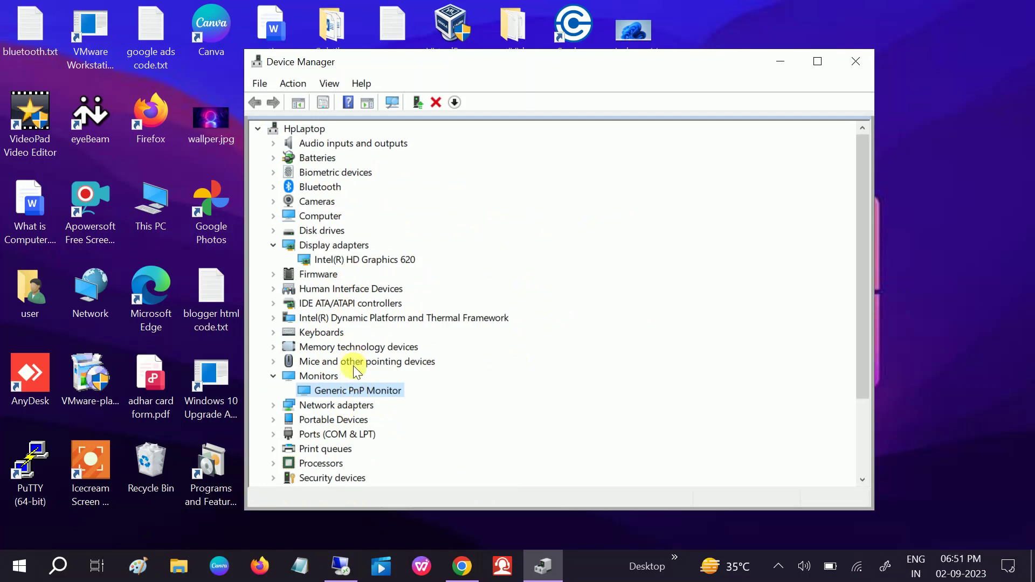
pyautogui.rightClick(345, 390)
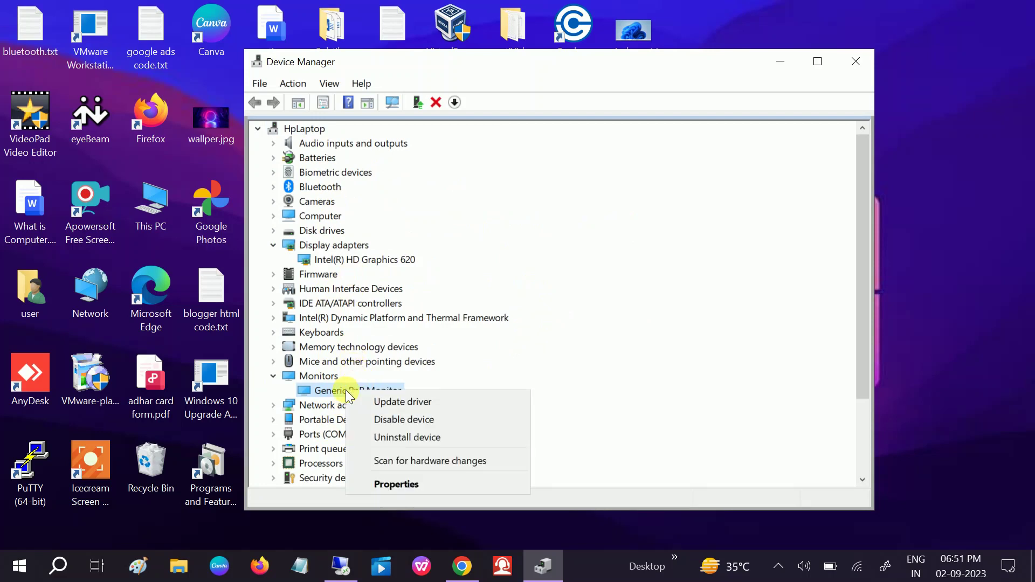
# Run an automatic driver search for the Generic PnP Monitor
pyautogui.click(390, 407)
pyautogui.click(462, 258)
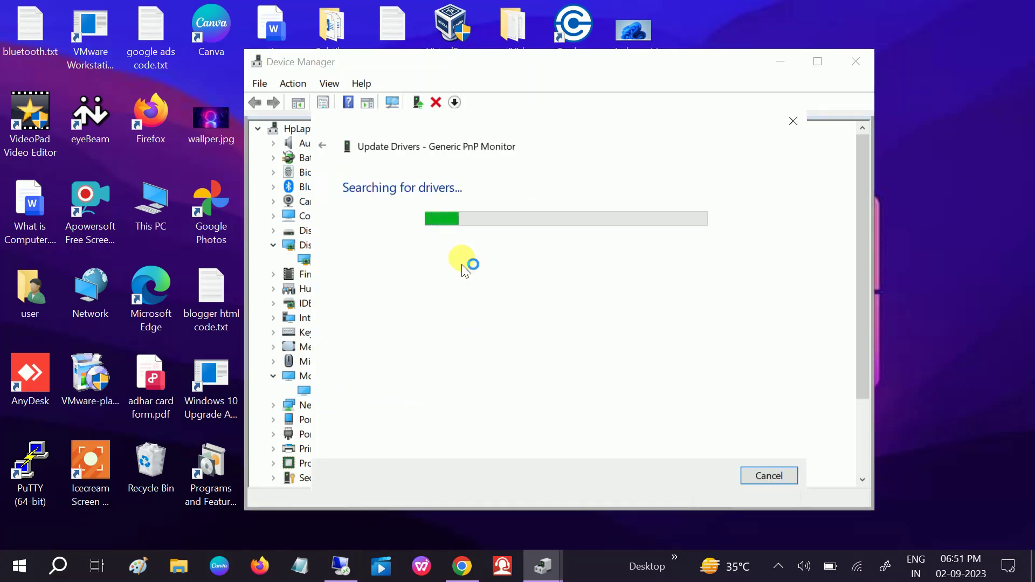
pyautogui.click(777, 480)
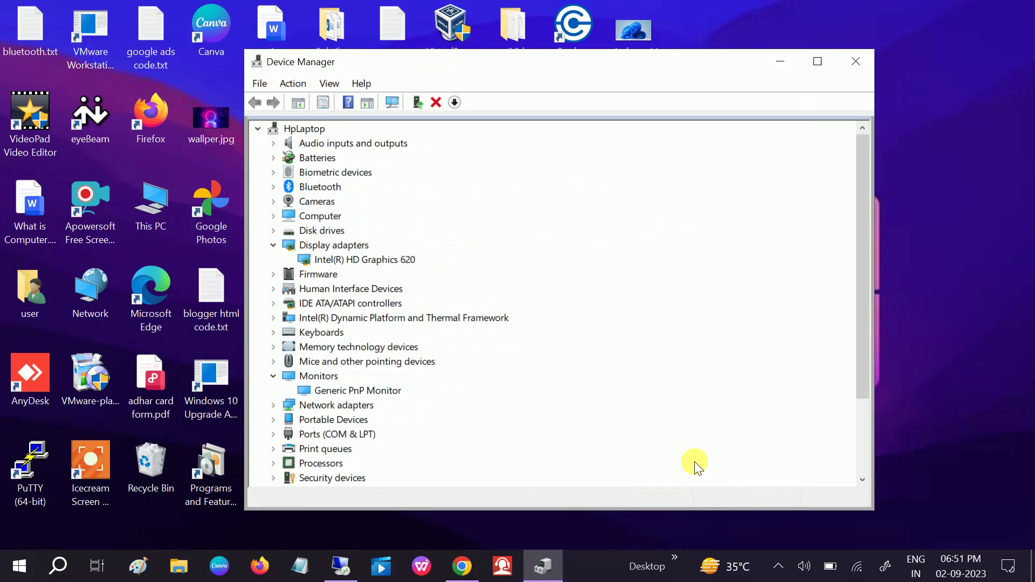
# Install the Generic PnP Monitor model from the list of drivers on this computer
pyautogui.rightClick(379, 388)
pyautogui.click(418, 402)
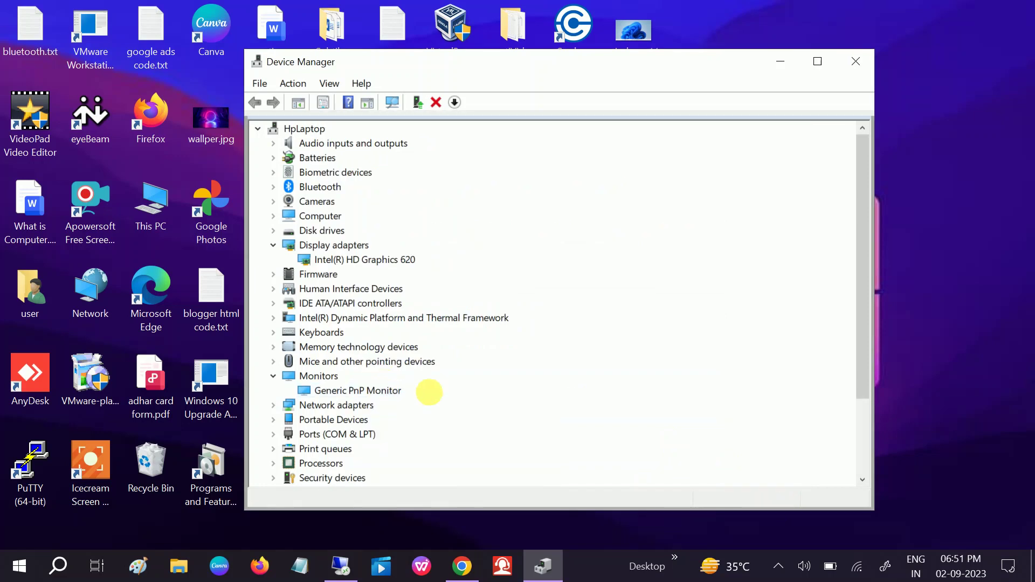
pyautogui.click(467, 355)
pyautogui.click(457, 374)
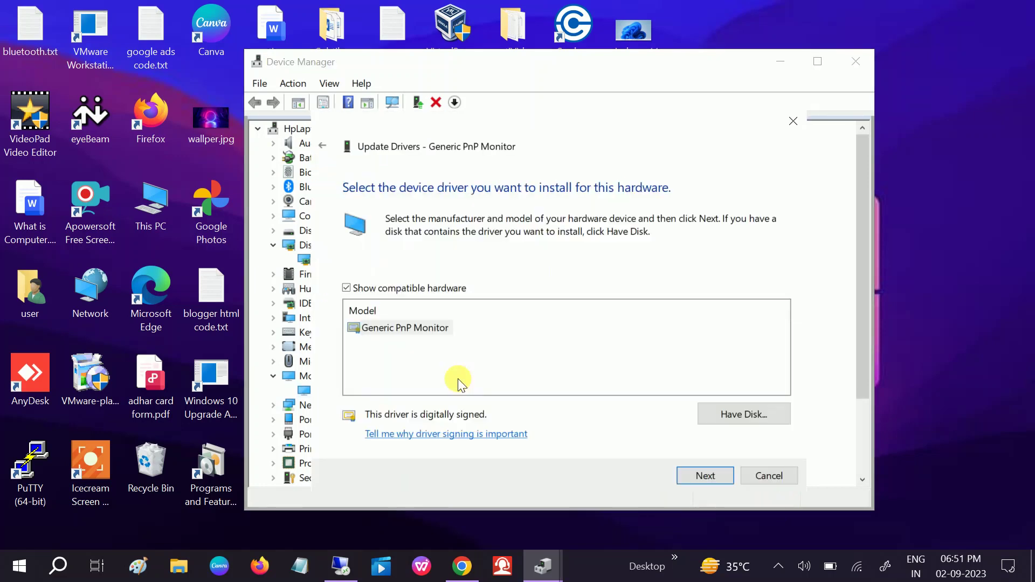
pyautogui.click(409, 328)
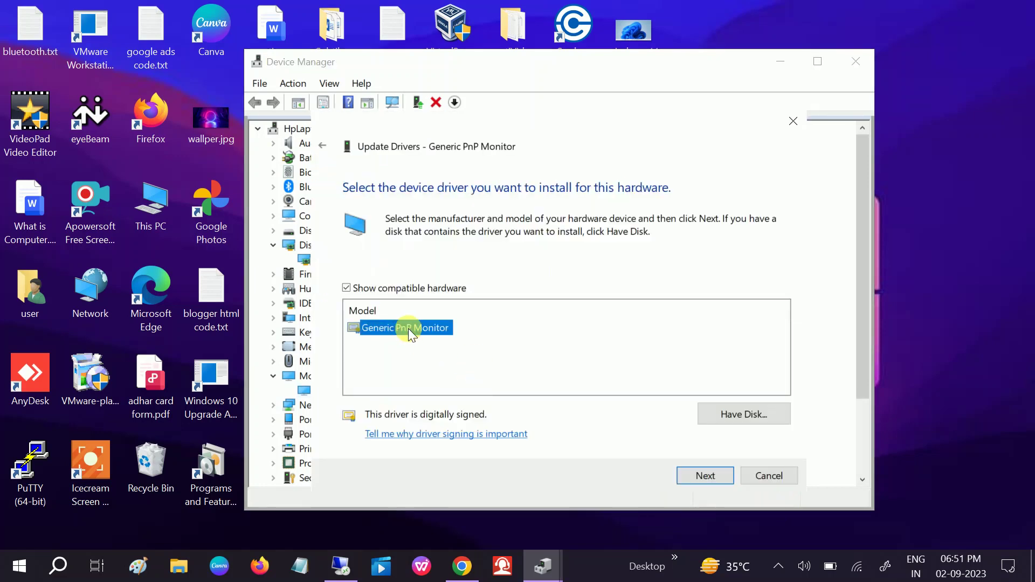
pyautogui.click(705, 474)
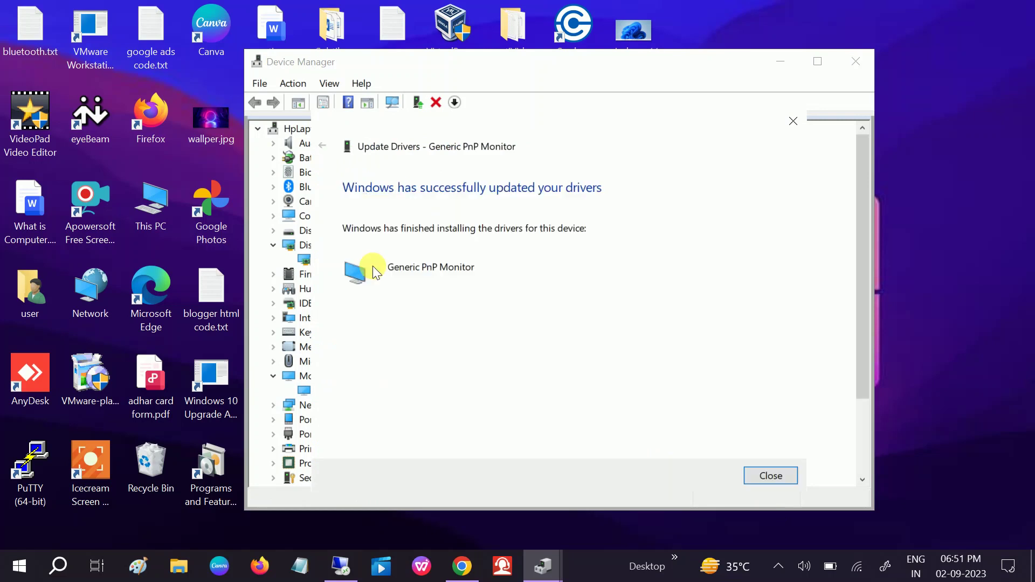
pyautogui.click(765, 478)
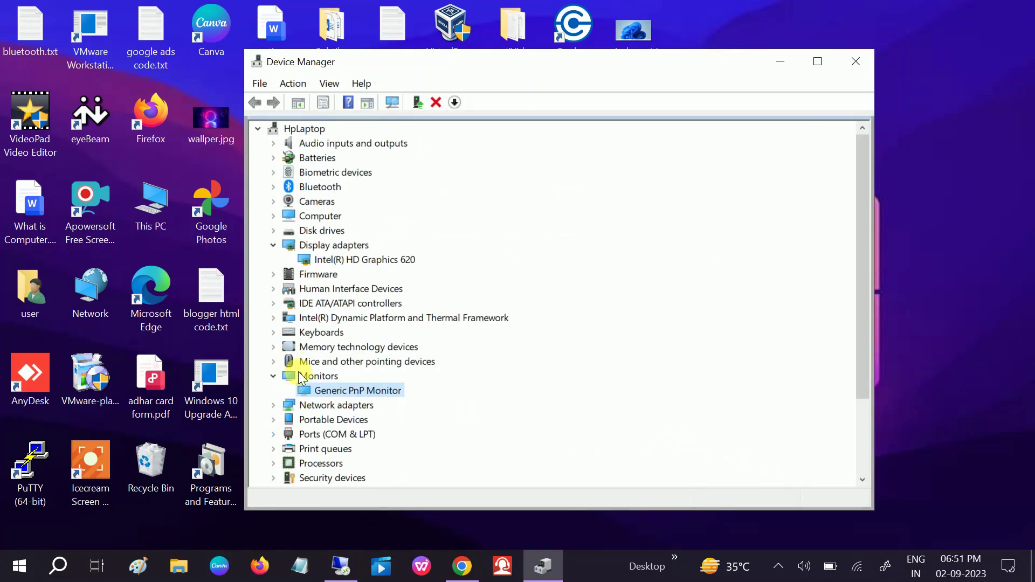
# Close Device Manager and refresh the desktop
pyautogui.click(853, 62)
pyautogui.rightClick(782, 132)
pyautogui.click(703, 177)
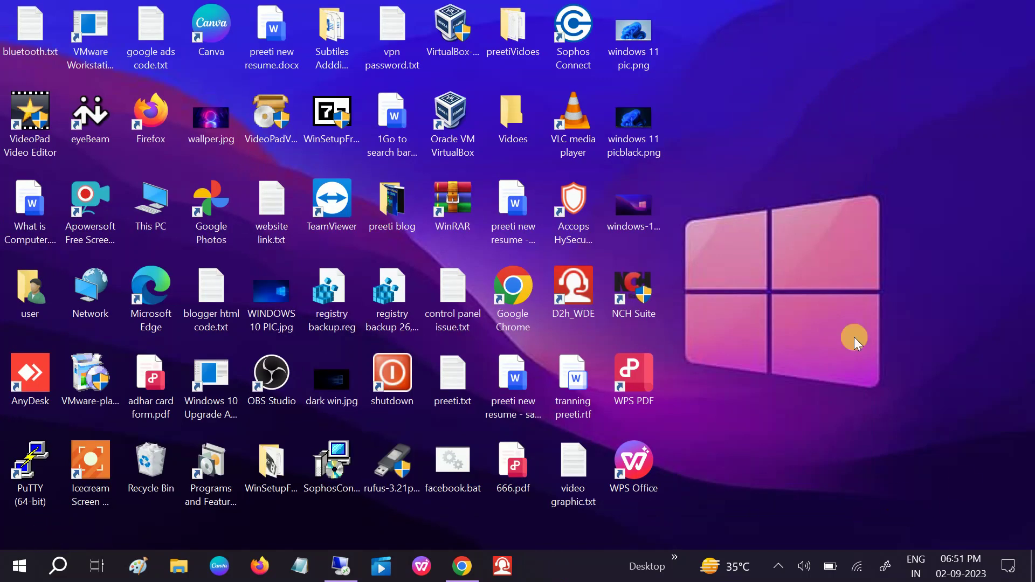
# Test the Action Center brightness slider, leaving brightness around 57
pyautogui.click(1008, 566)
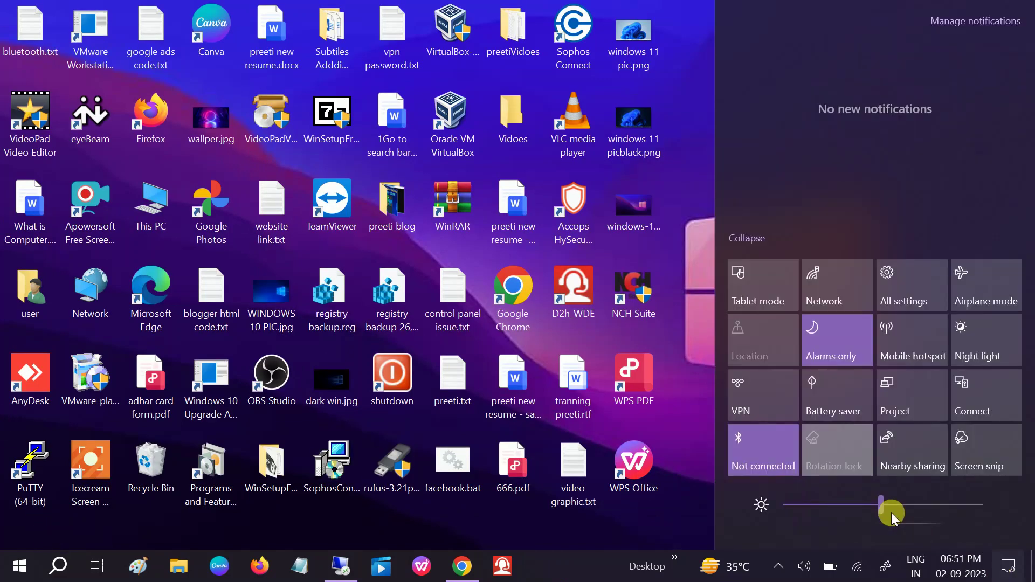
pyautogui.moveTo(886, 504); pyautogui.dragTo(909, 508)
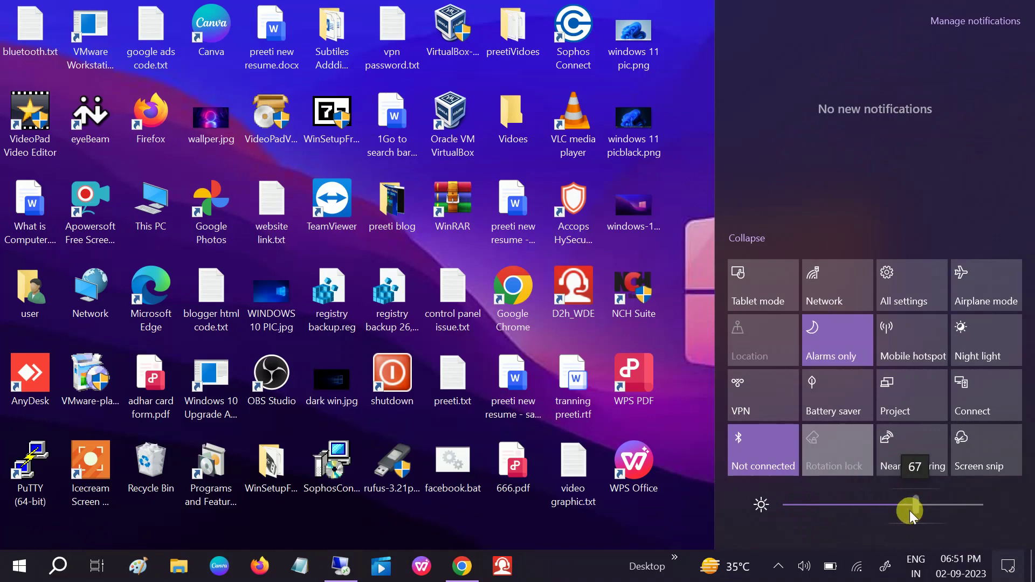
pyautogui.moveTo(909, 508); pyautogui.dragTo(898, 504)
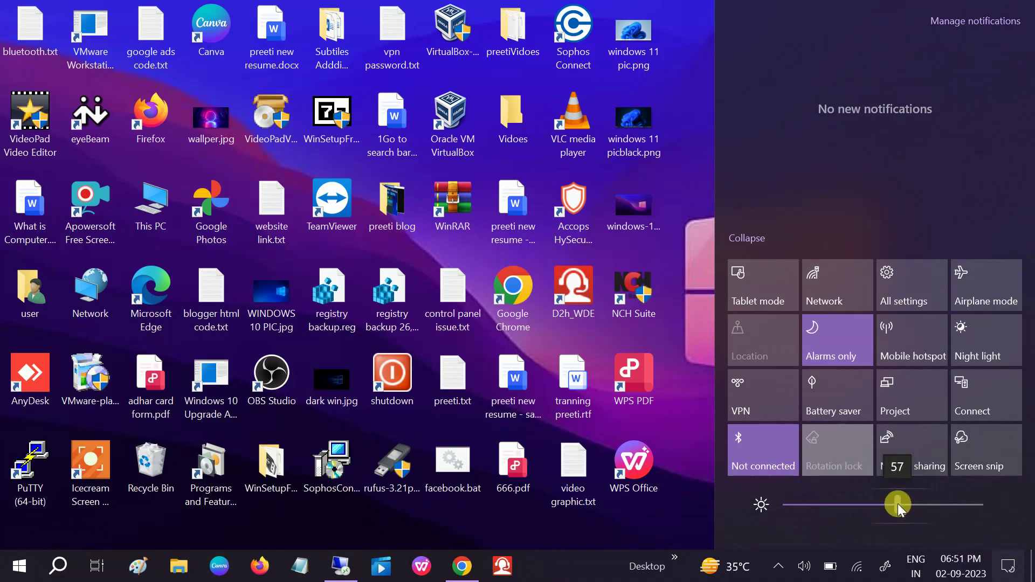
pyautogui.click(686, 355)
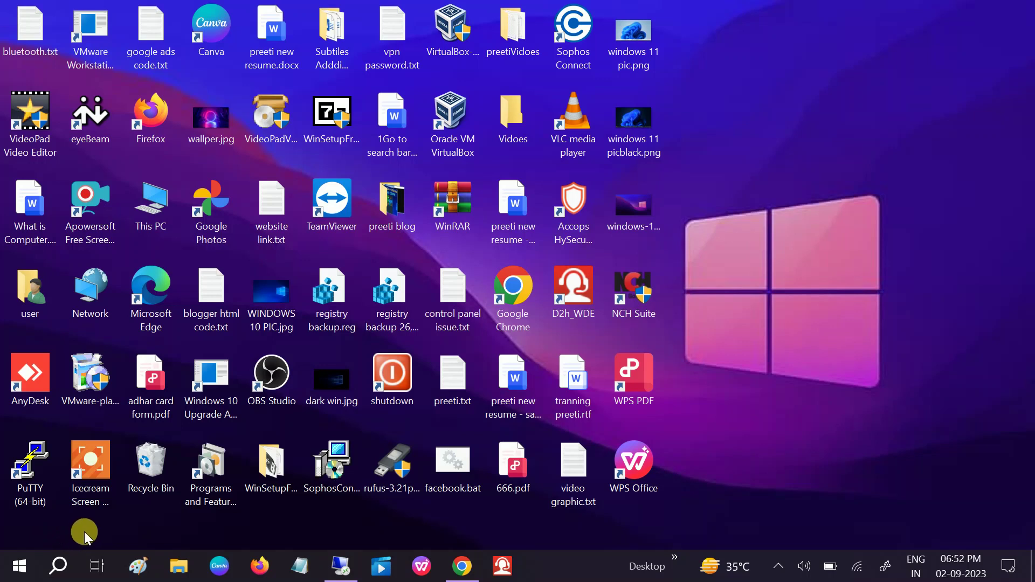
# Search 'check' and open the Check for updates page in Settings
pyautogui.click(63, 575)
pyautogui.write('ch')
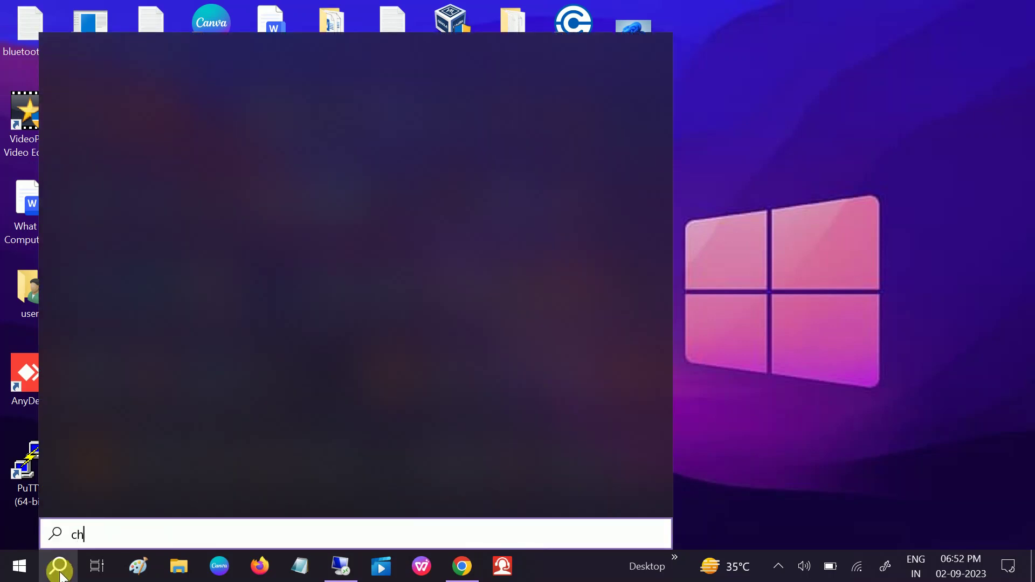
pyautogui.write('edk')
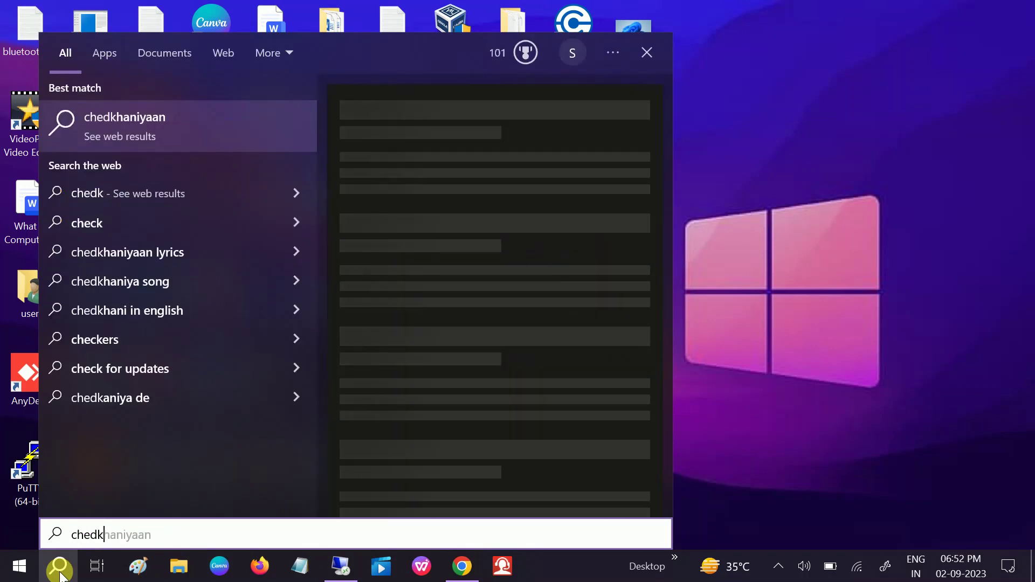
pyautogui.press('BackSpace')
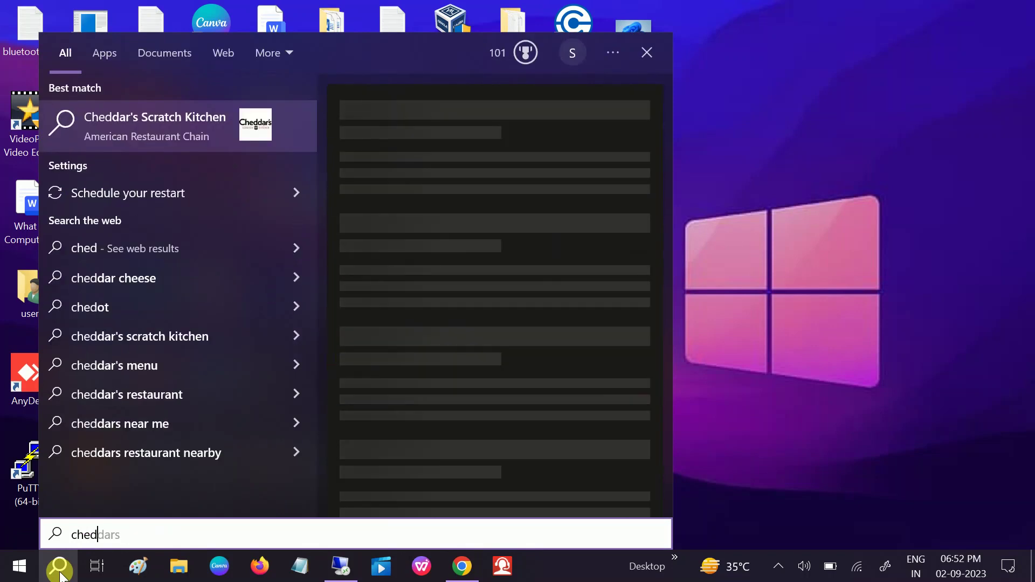
pyautogui.press('BackSpace')
pyautogui.write('c')
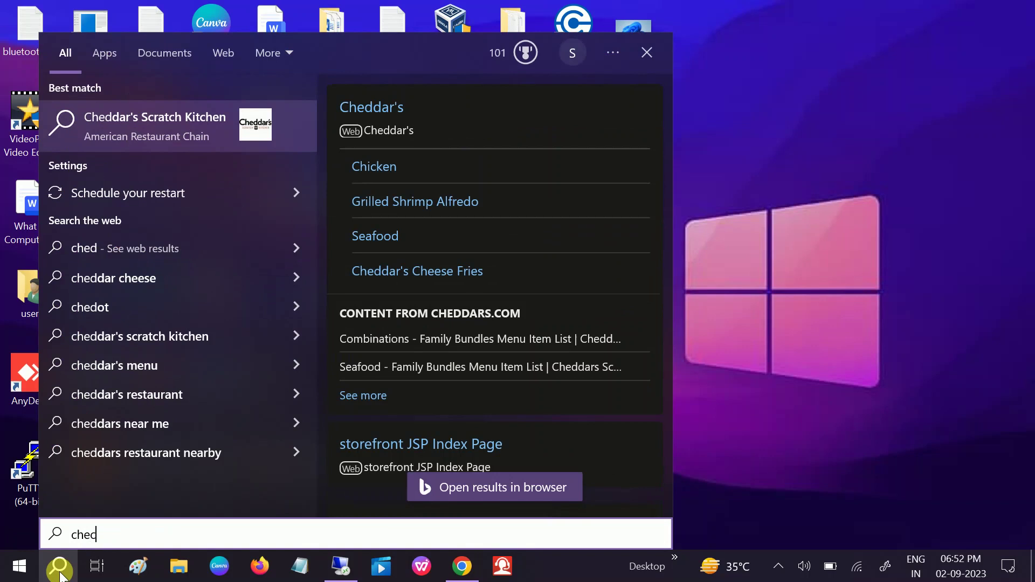
pyautogui.write('k')
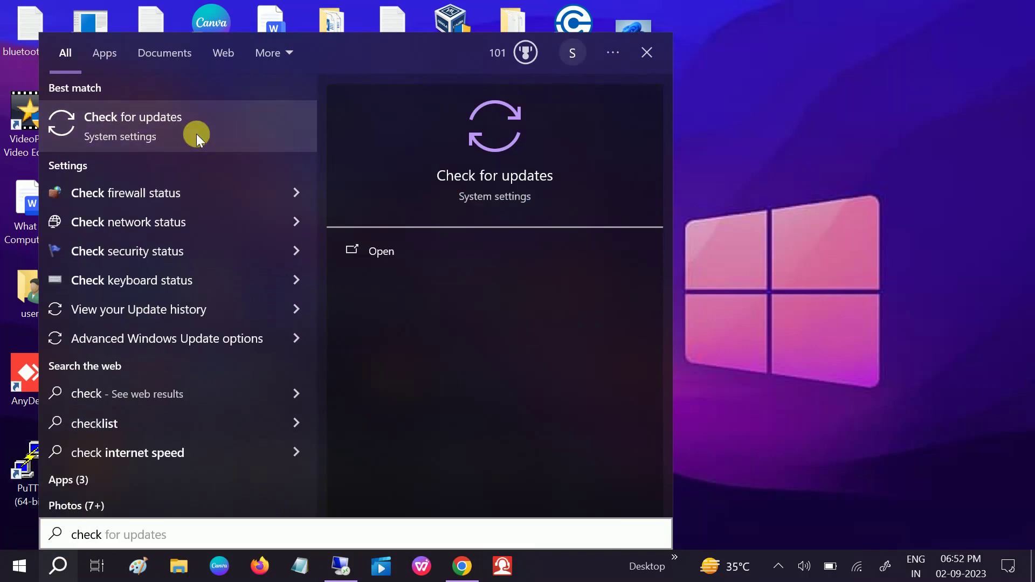
pyautogui.click(196, 134)
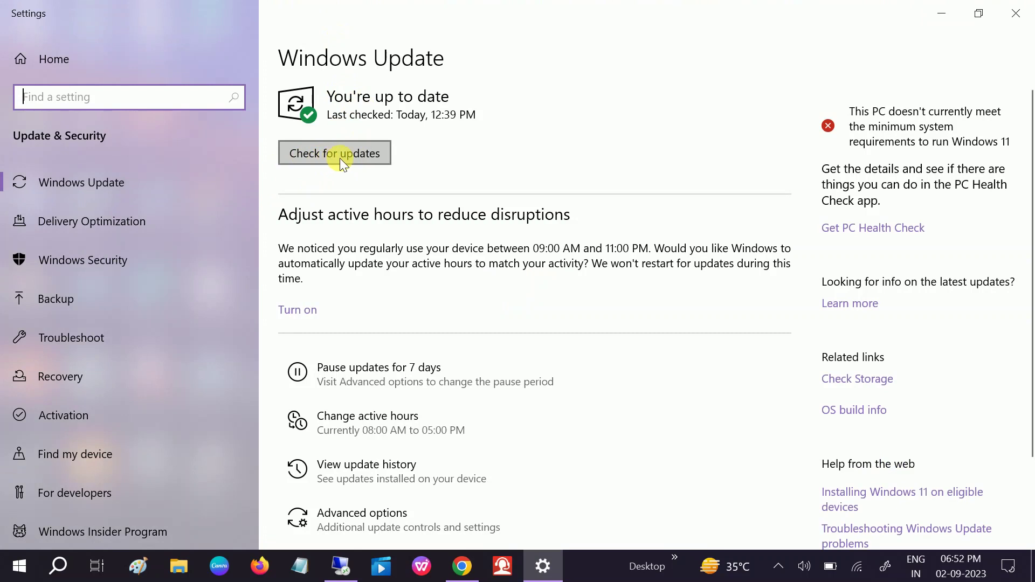
# Run a fresh Windows Update check, then go to the Troubleshoot settings
pyautogui.click(344, 157)
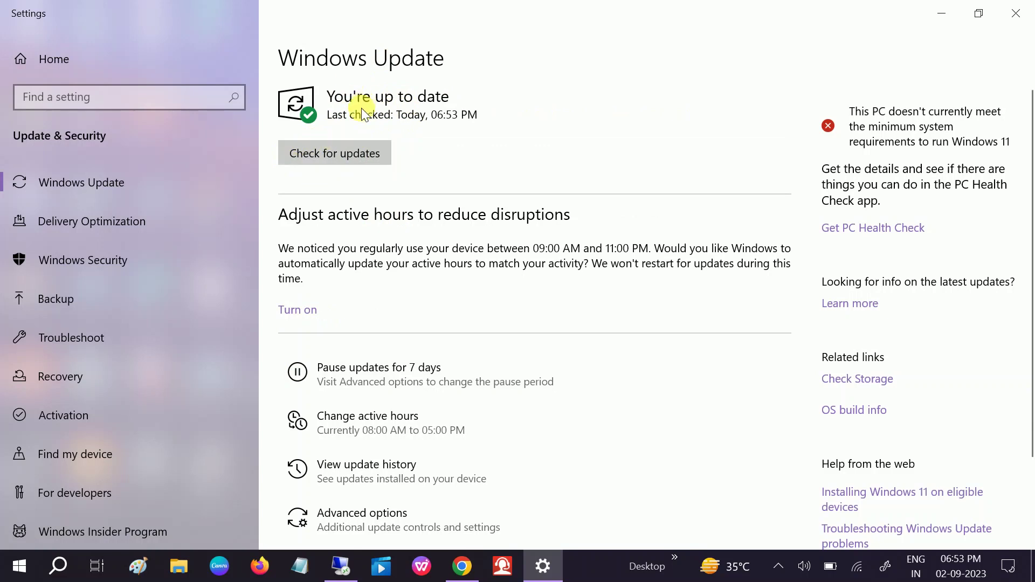
pyautogui.click(84, 341)
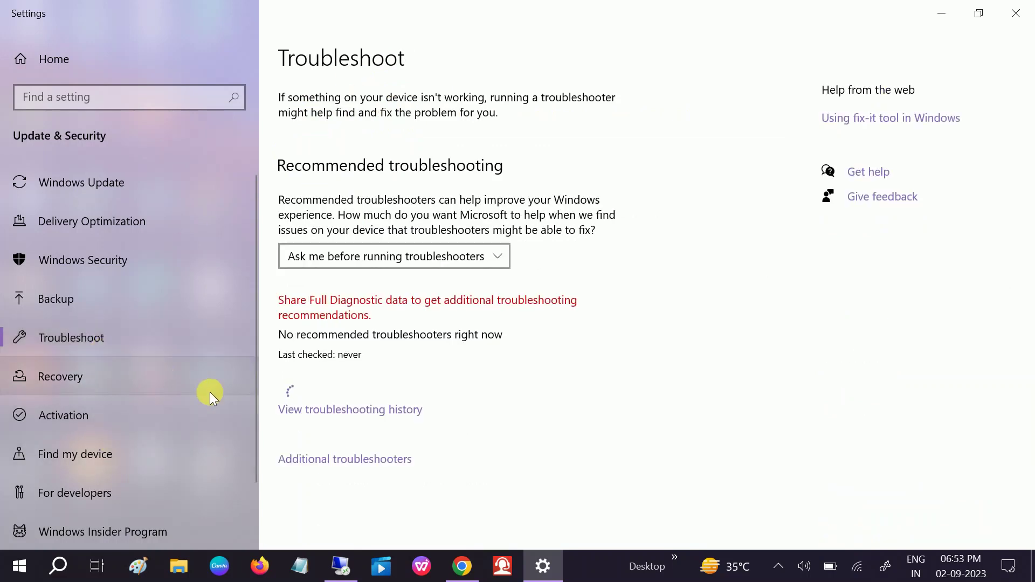
# Run the Windows Update troubleshooter from Additional troubleshooters and close it when it finds no problem
pyautogui.click(340, 461)
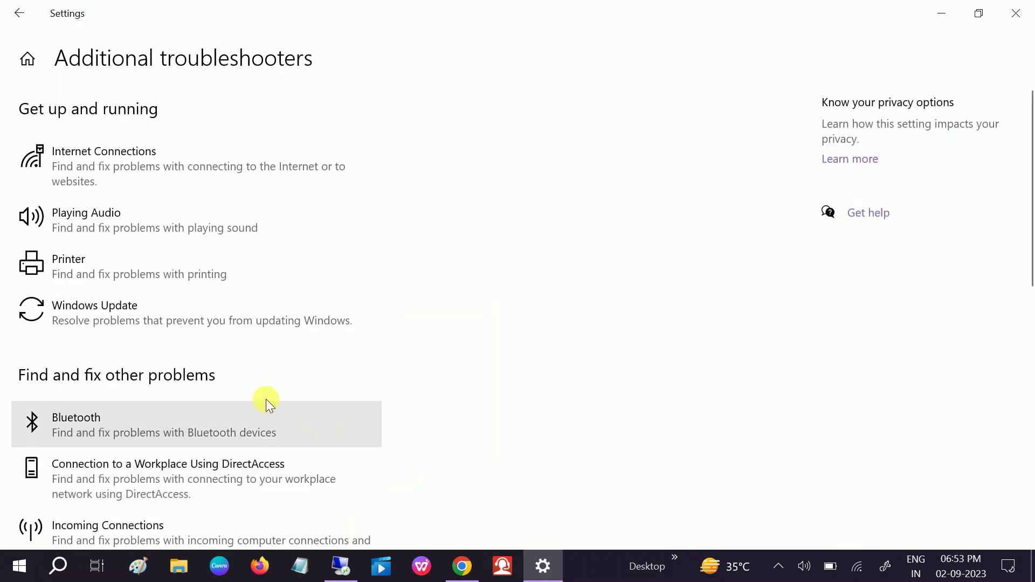
pyautogui.click(143, 305)
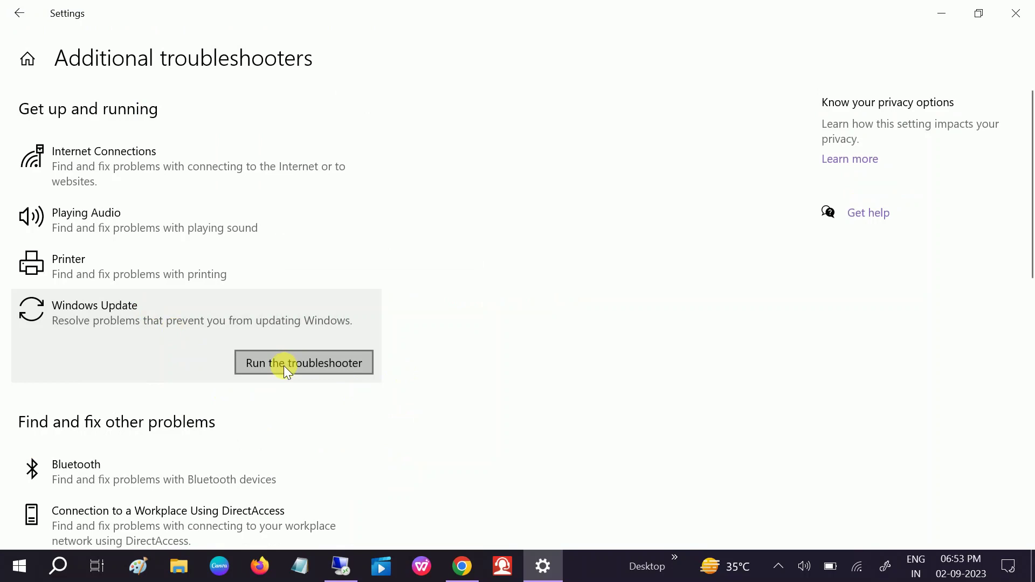
pyautogui.click(283, 364)
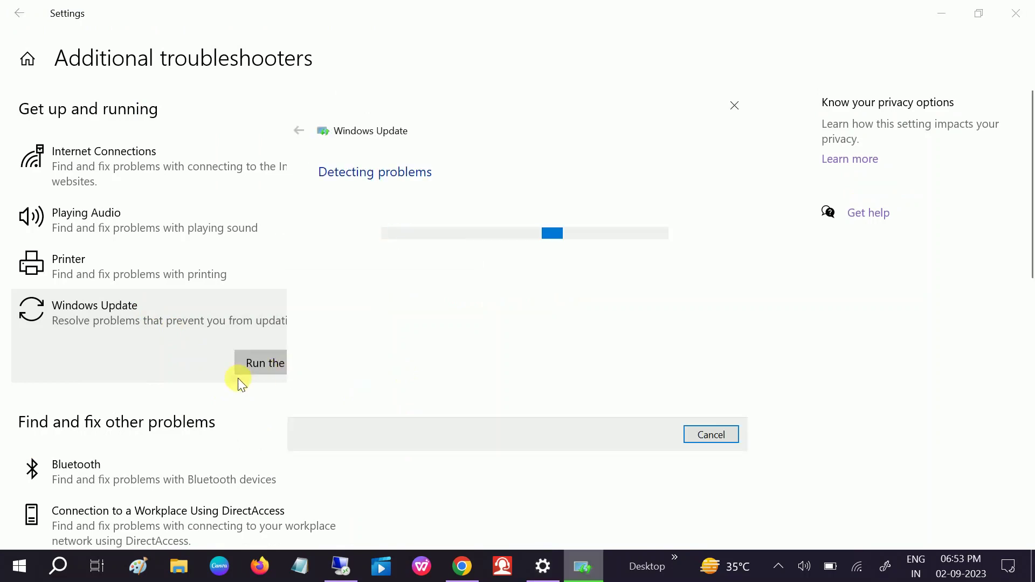
pyautogui.scroll(-5, 238, 377)
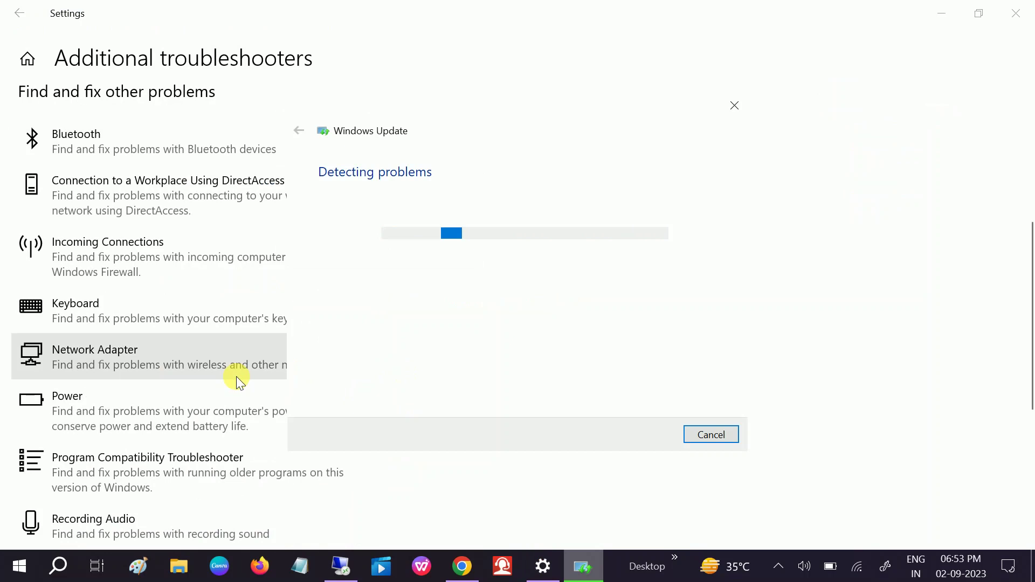
pyautogui.scroll(-1, 236, 376)
pyautogui.scroll(-2, 236, 376)
pyautogui.scroll(-2, 236, 376)
pyautogui.scroll(-1, 236, 376)
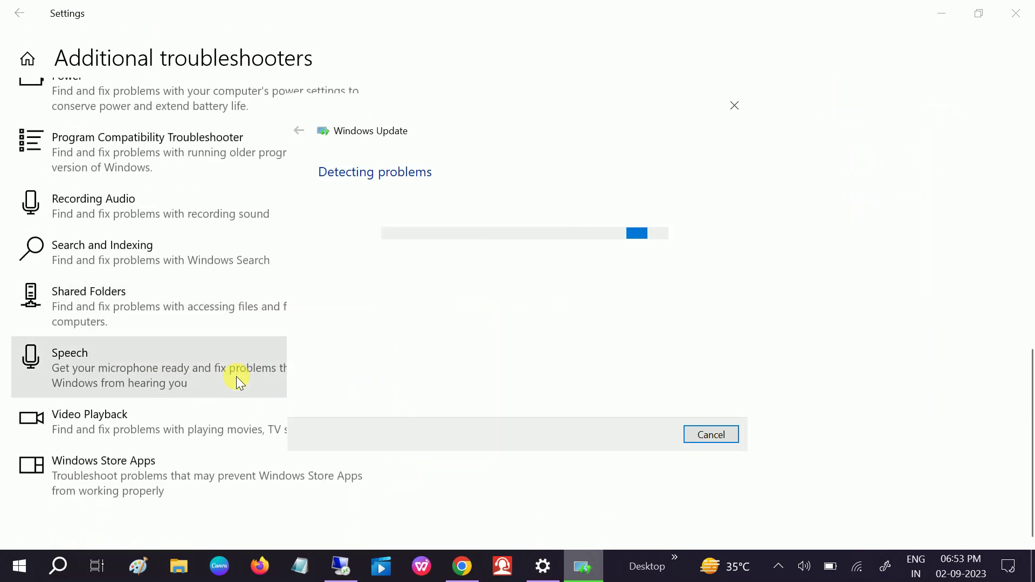
pyautogui.scroll(5, 218, 378)
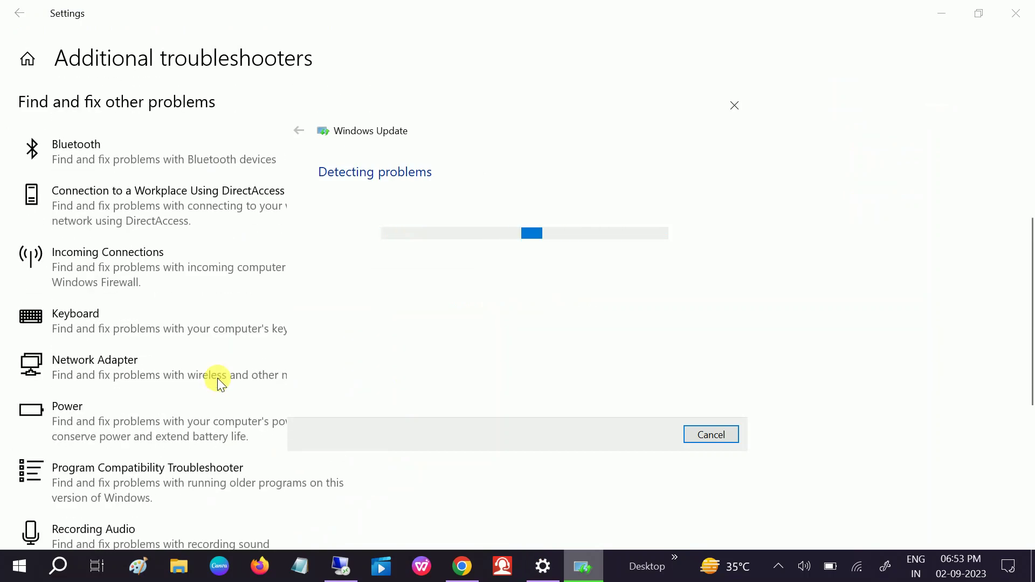
pyautogui.scroll(5, 218, 377)
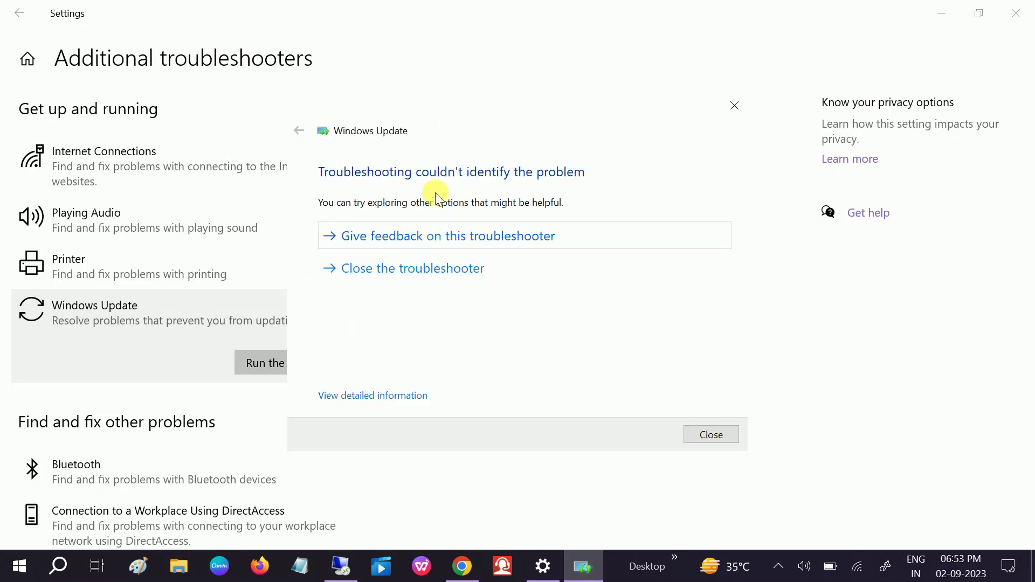
pyautogui.click(699, 434)
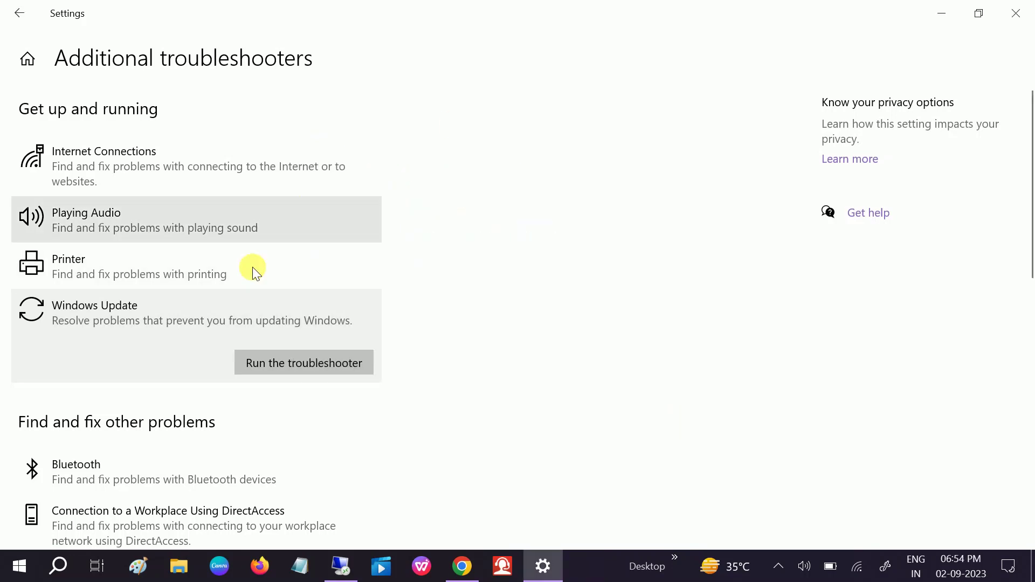
# Close Settings, refresh the desktop, and launch Google Chrome maximized
pyautogui.click(1031, 14)
pyautogui.rightClick(799, 147)
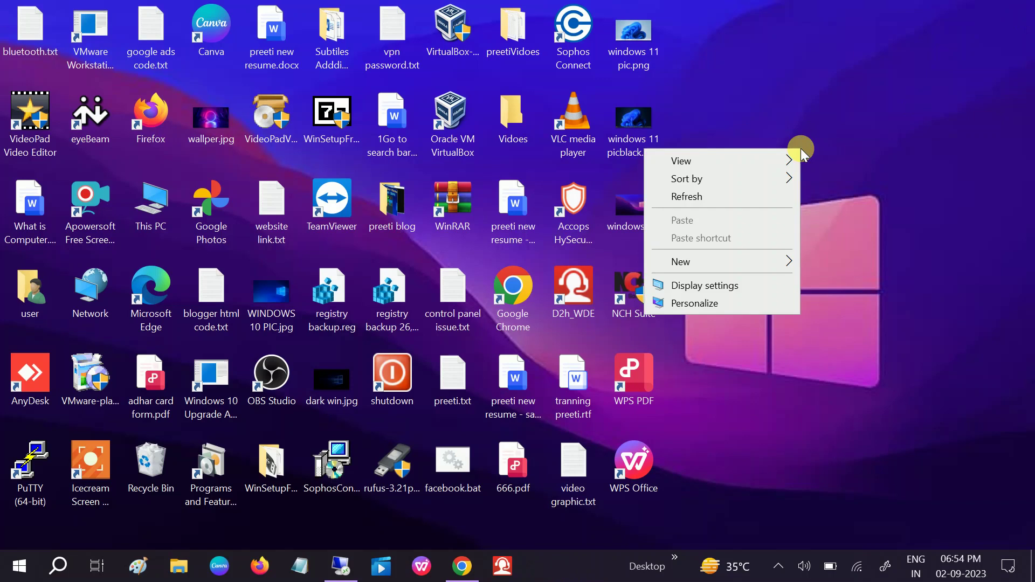
pyautogui.click(722, 197)
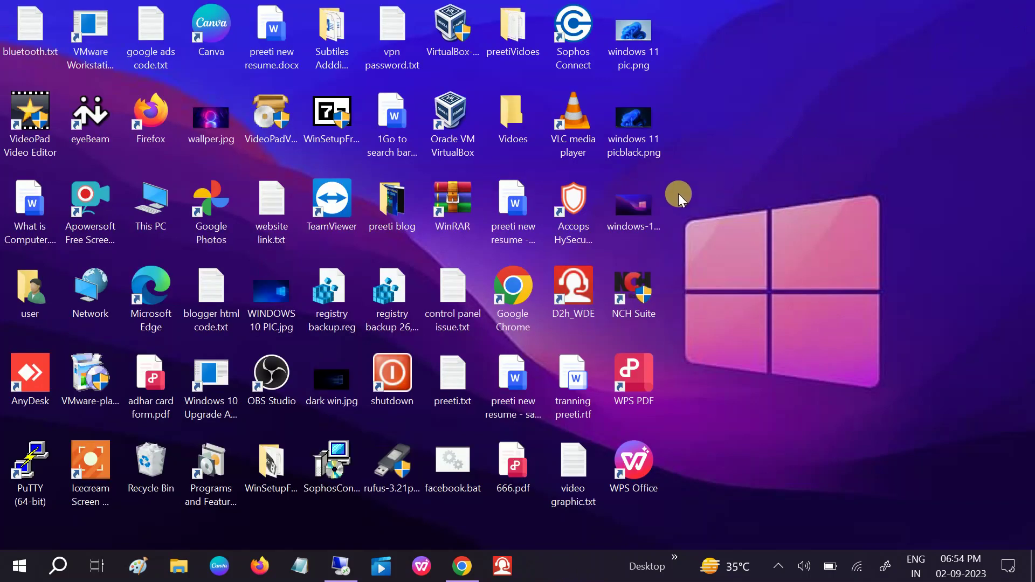
pyautogui.doubleClick(522, 292)
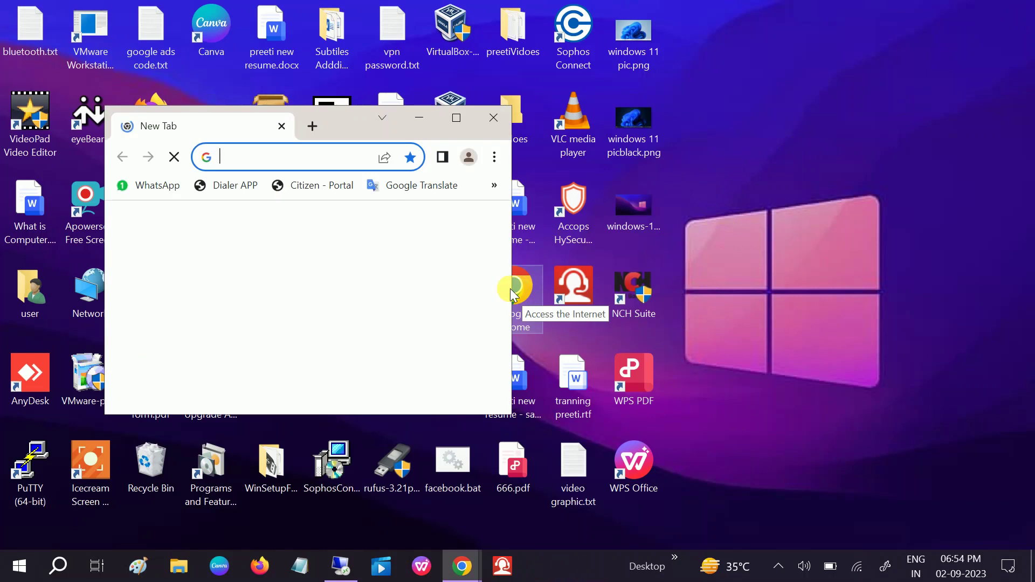
pyautogui.click(463, 118)
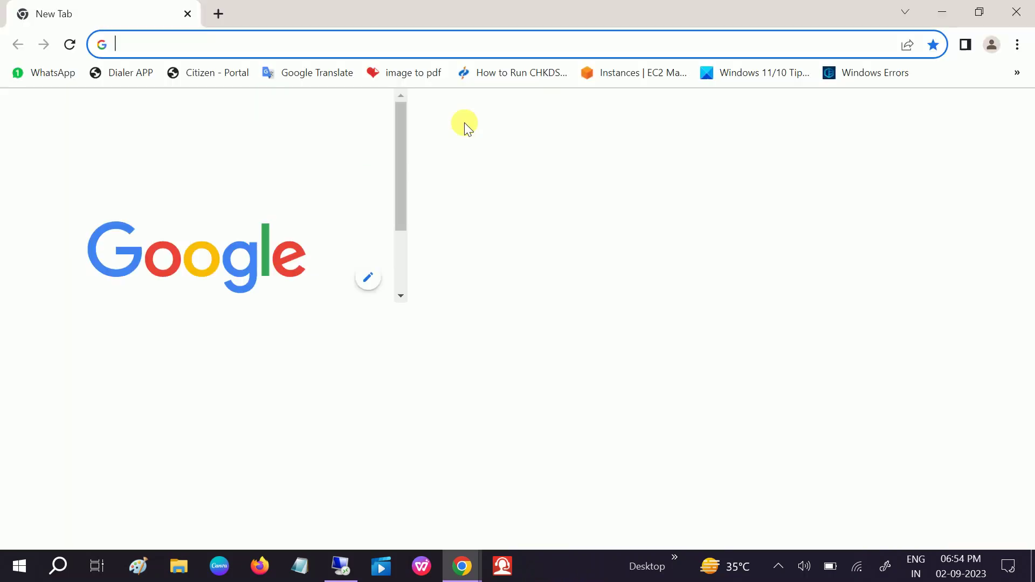
# Search for HP and Dell driver downloads and open each official drivers page
pyautogui.click(260, 54)
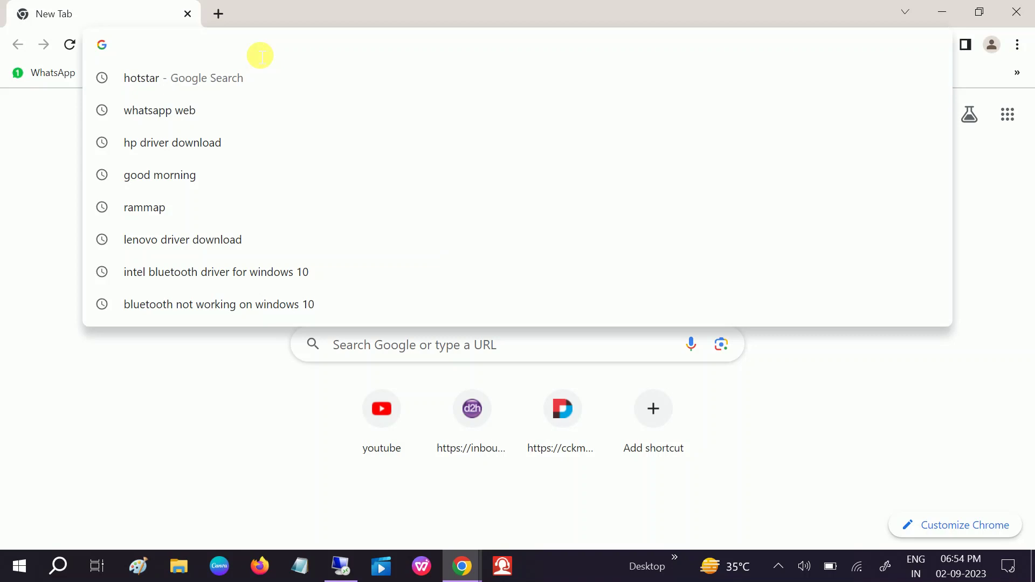
pyautogui.write('hp')
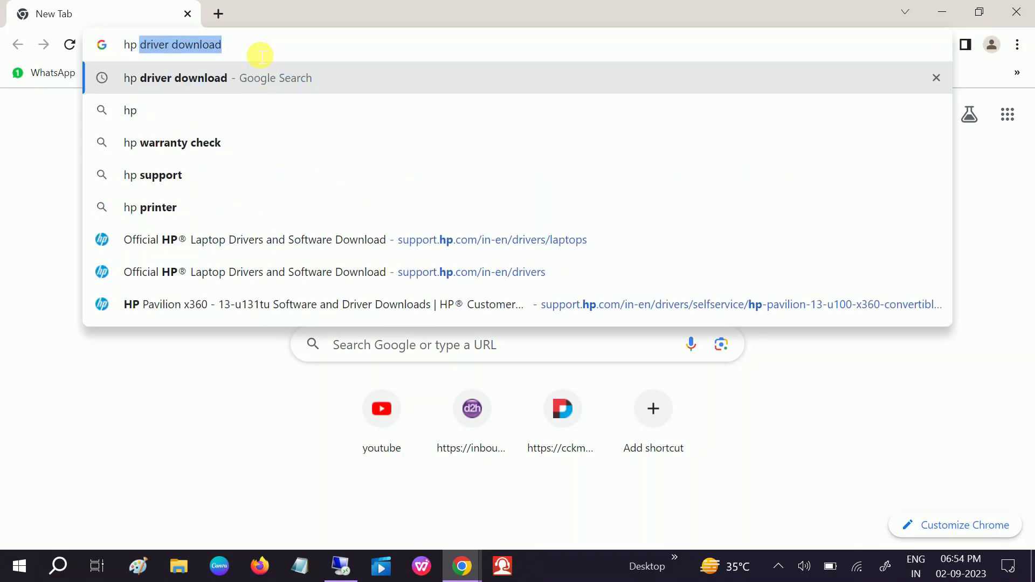
pyautogui.press('Return')
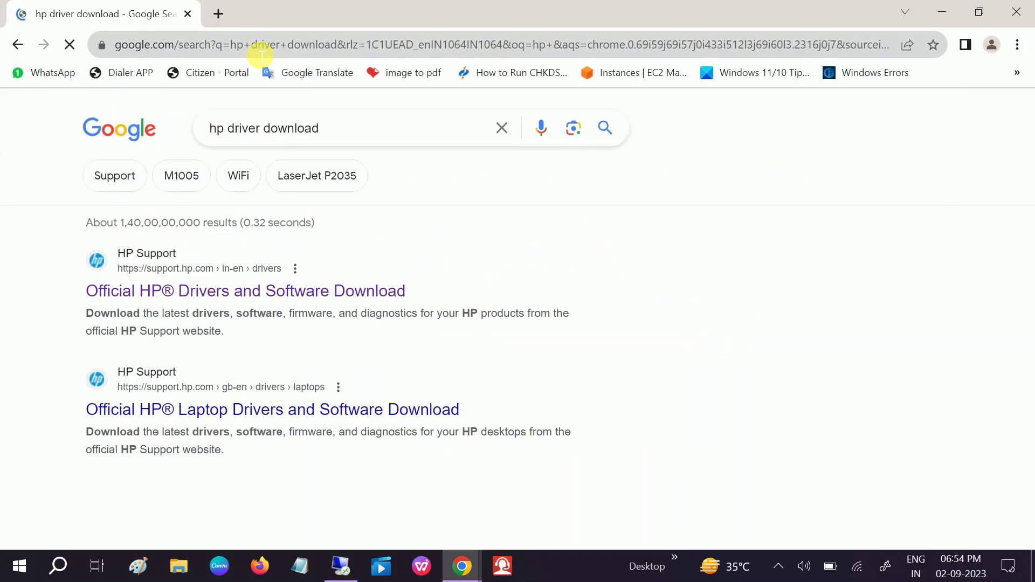
pyautogui.click(225, 297)
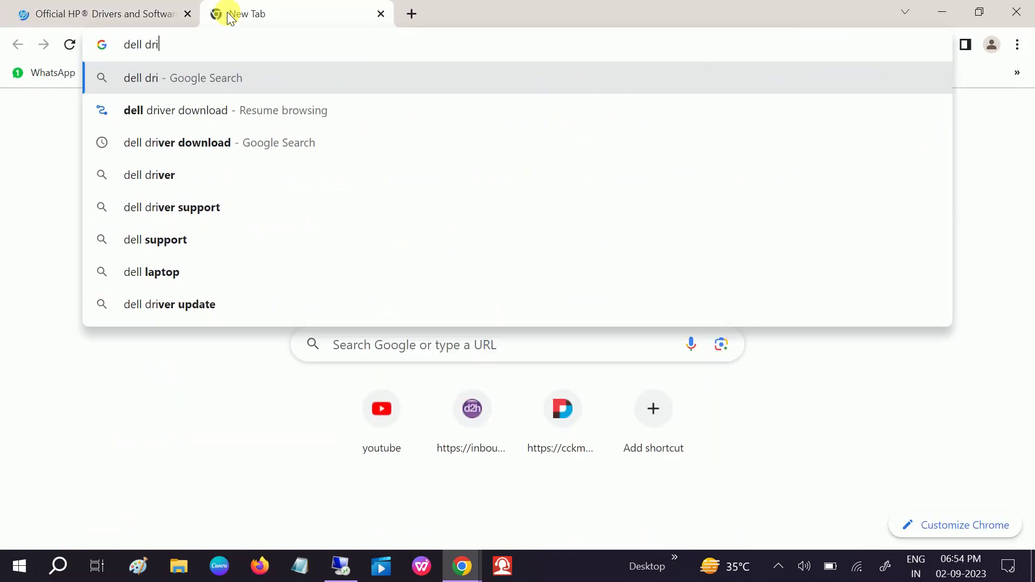
pyautogui.write('ver')
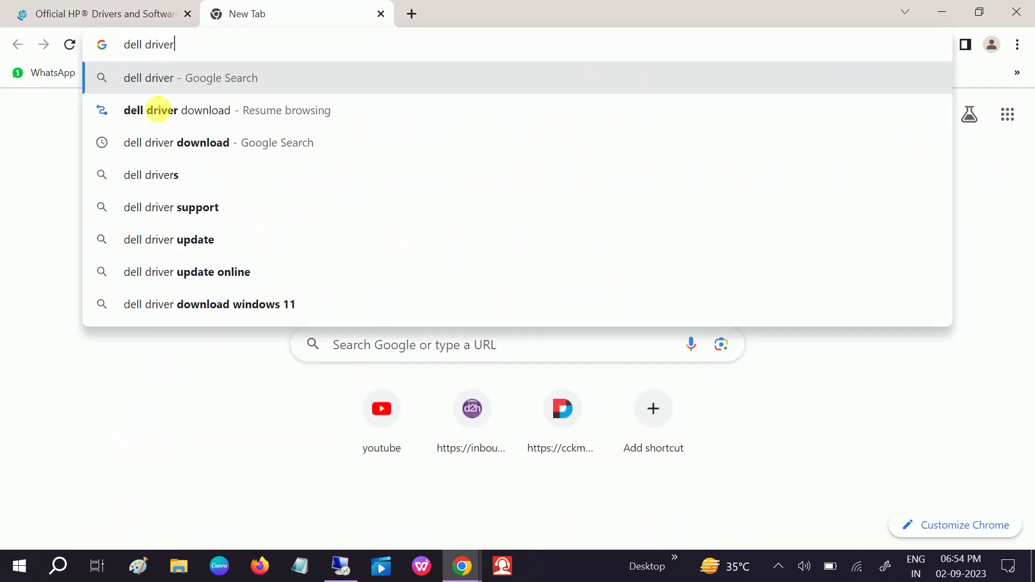
pyautogui.click(184, 141)
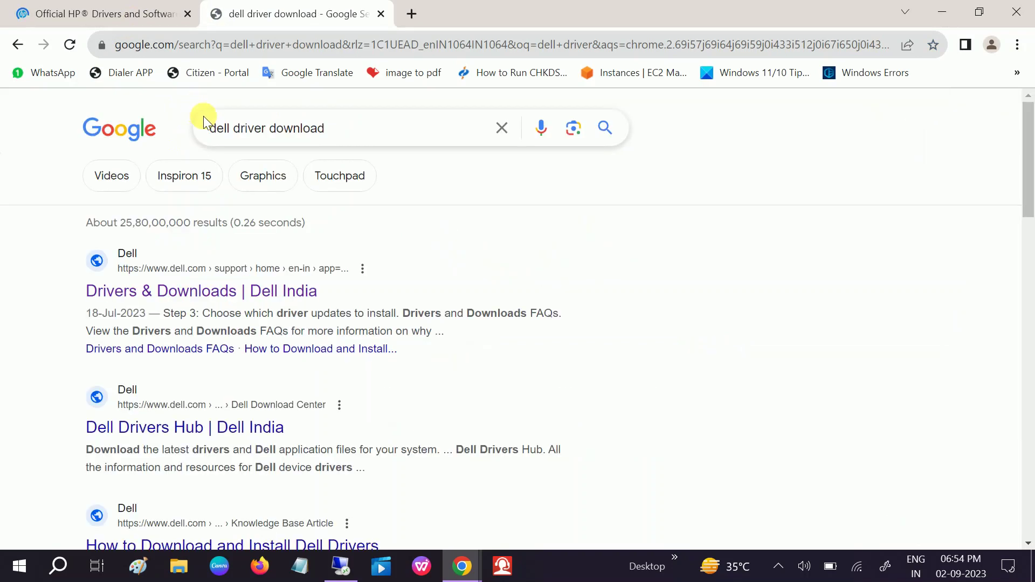
pyautogui.click(189, 296)
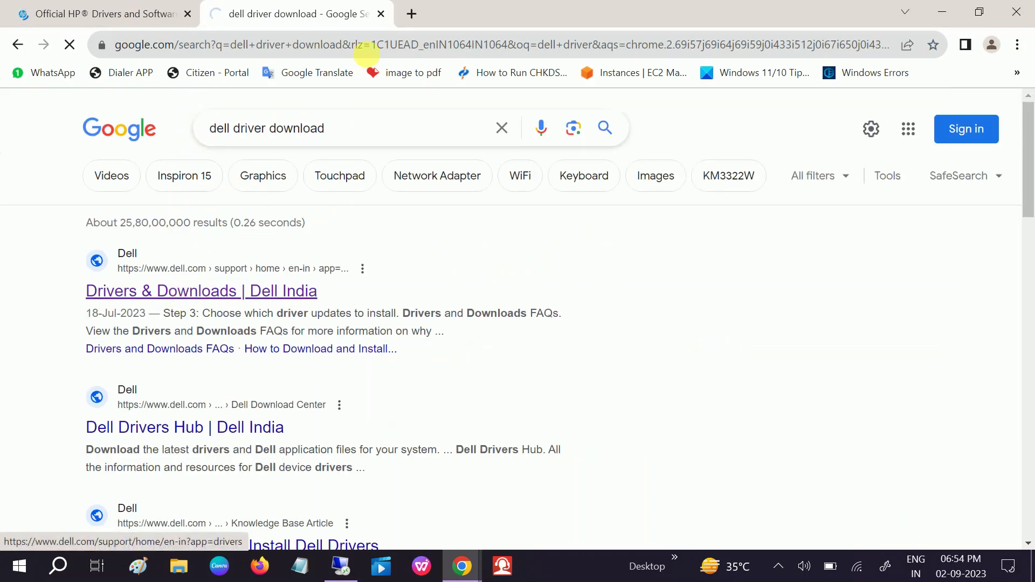
# In a new tab, search 'lenovo driver download' and open Lenovo's Drivers & Software page
pyautogui.click(413, 16)
pyautogui.click(269, 50)
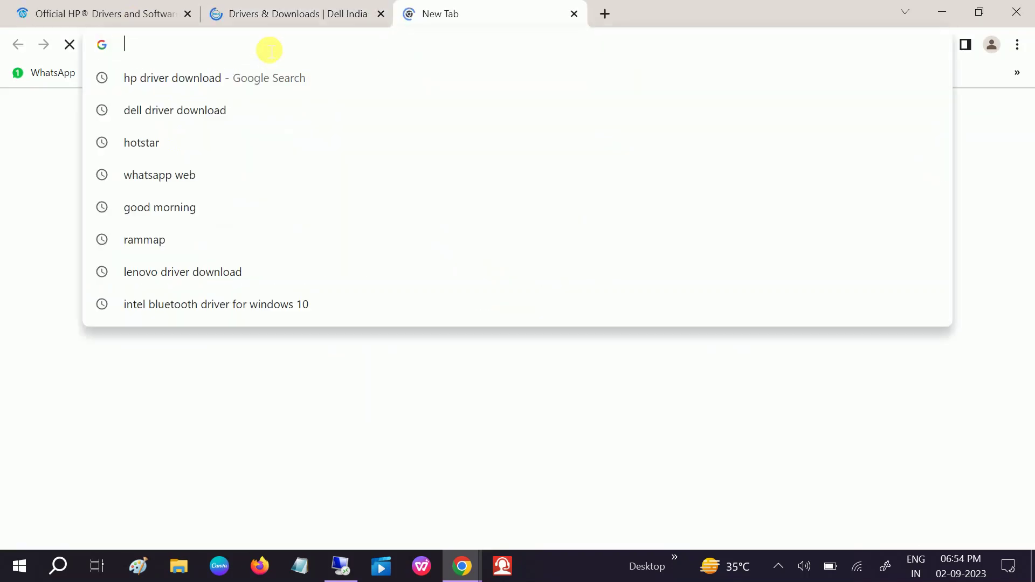
pyautogui.write('len')
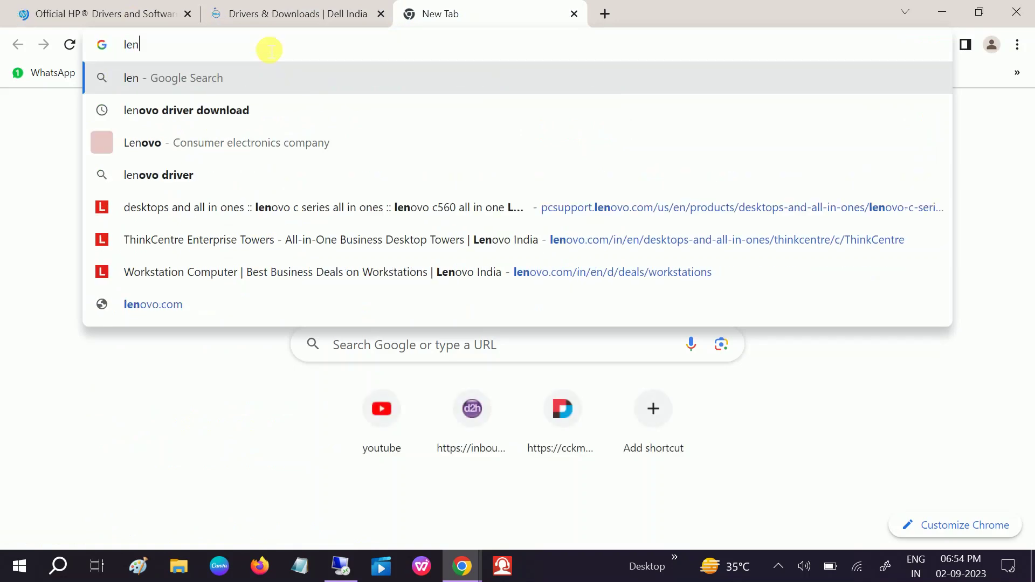
pyautogui.write('ovo')
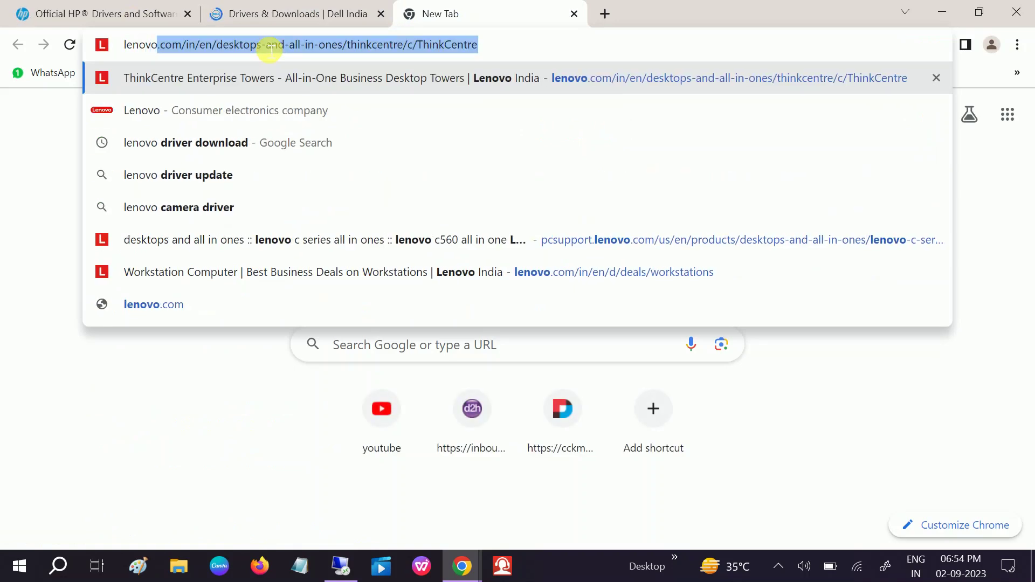
pyautogui.click(213, 141)
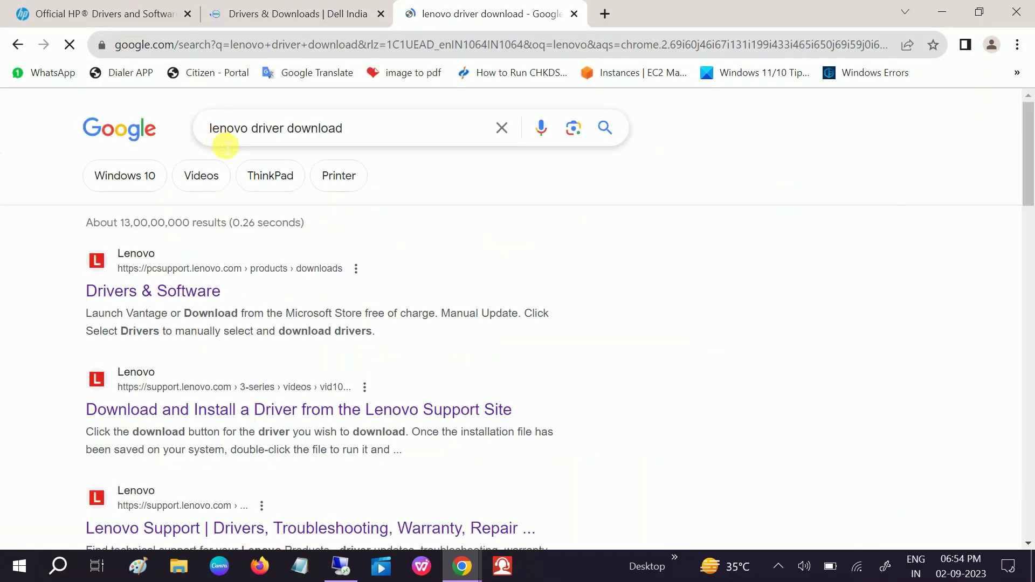
pyautogui.click(137, 292)
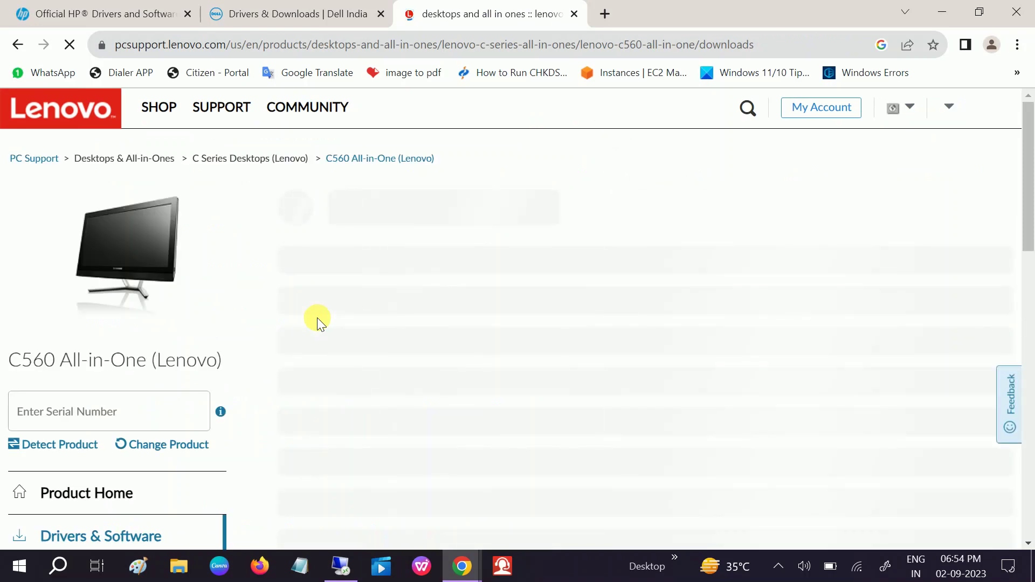
pyautogui.scroll(-3, 317, 318)
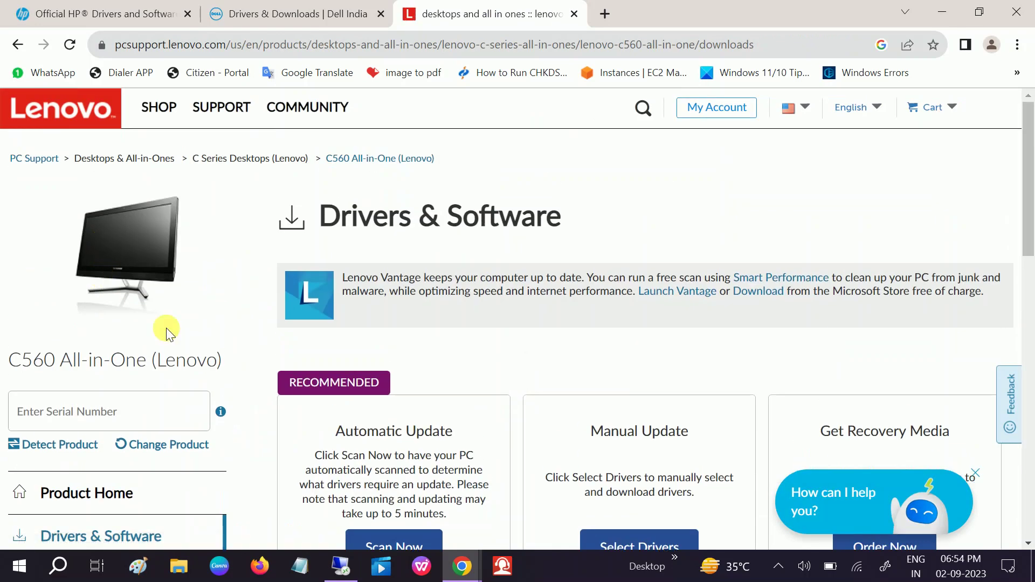
pyautogui.click(138, 416)
pyautogui.scroll(-3, 143, 410)
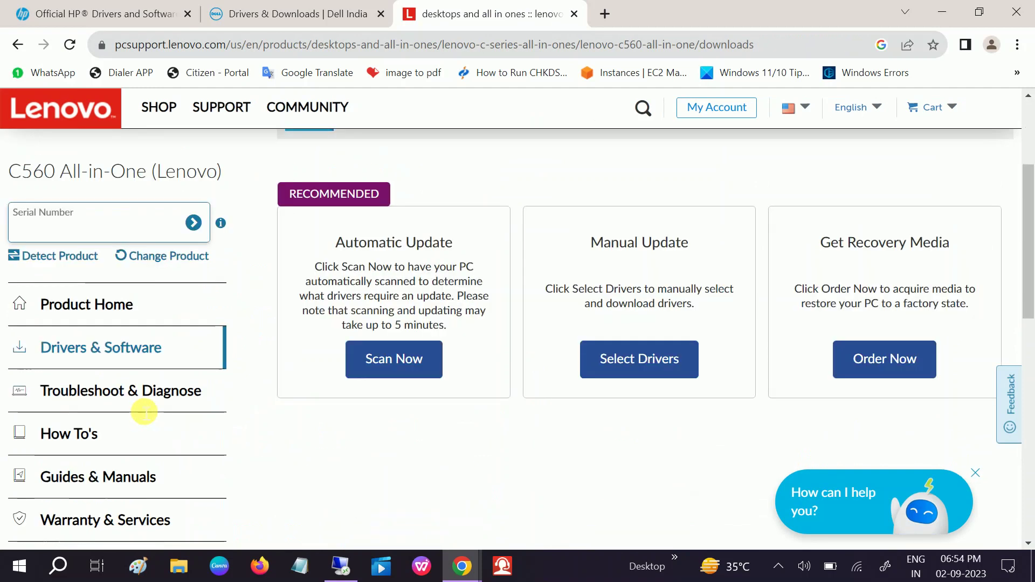
pyautogui.click(60, 566)
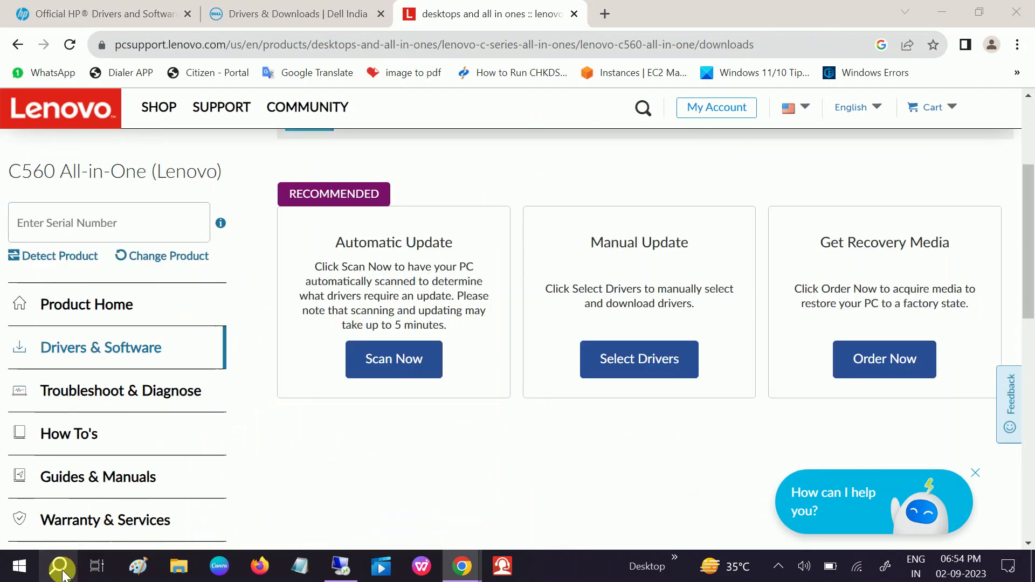
# Open Command Prompt as administrator and enter 'wmic bios get serialnumber'
pyautogui.write('cmd')
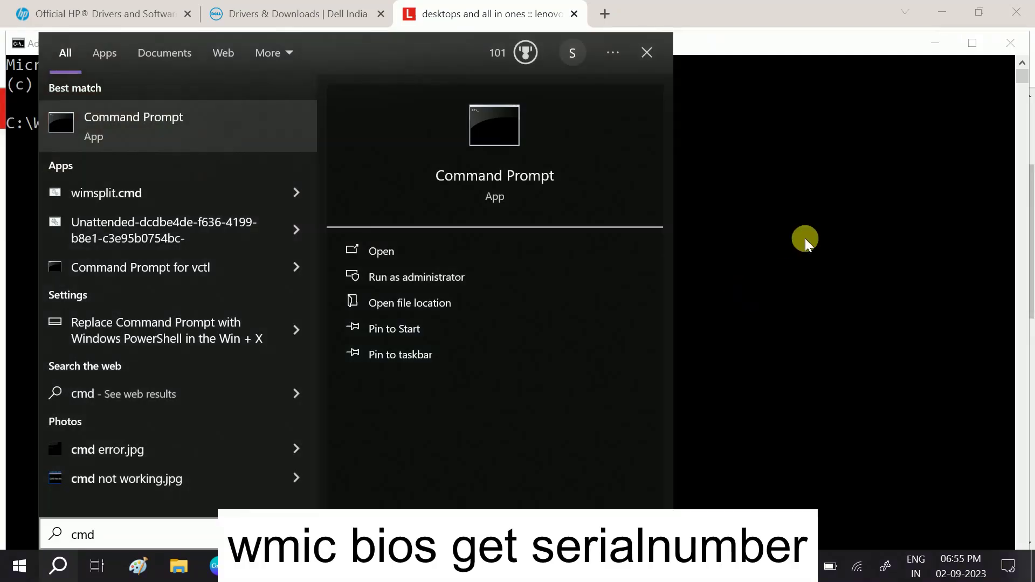
pyautogui.click(805, 238)
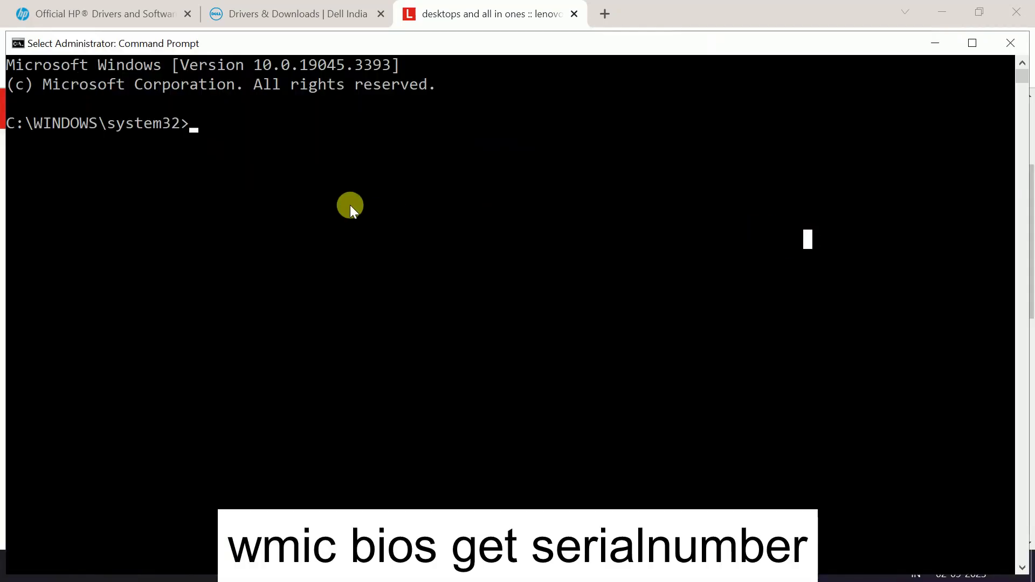
pyautogui.write('wmic ')
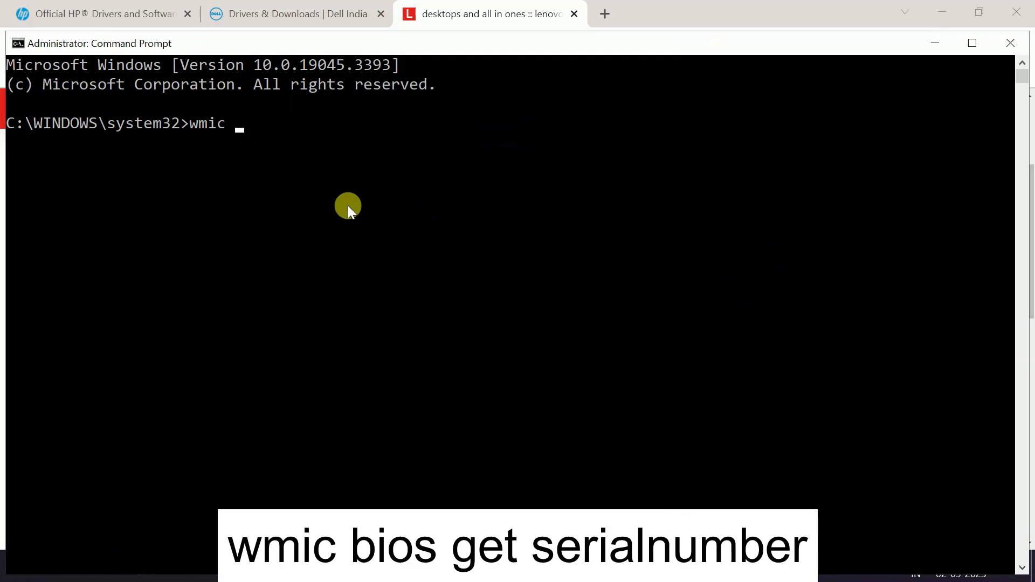
pyautogui.write('bios get ')
pyautogui.write('sreia')
pyautogui.press('BackSpace')
pyautogui.press('BackSpace')
pyautogui.press('BackSpace')
pyautogui.press('BackSpace')
pyautogui.write('er')
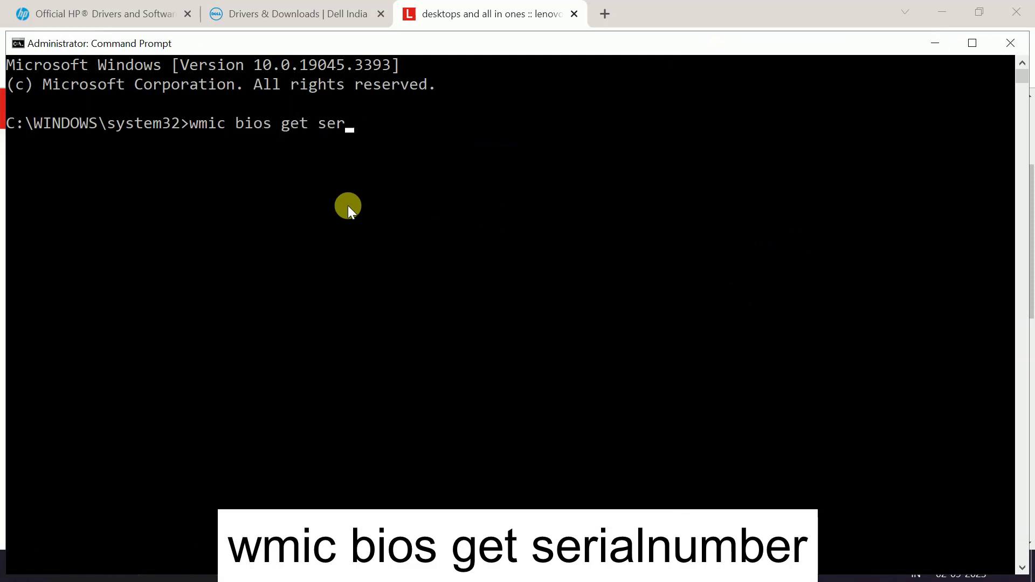
pyautogui.write('ialnu')
pyautogui.write('mber')
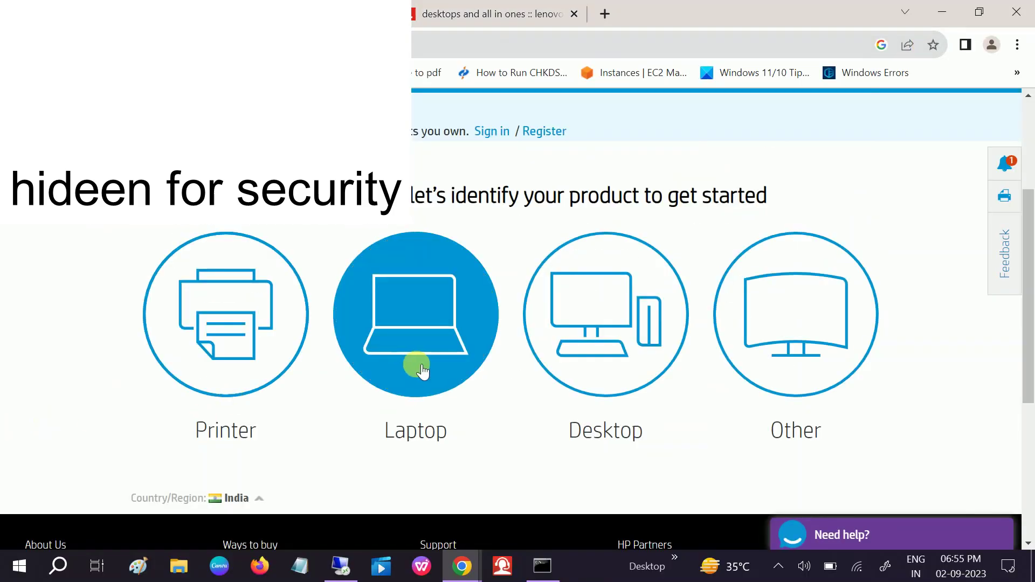
# Submit the serial number on HP's identification page to find the Pavilion x360 13-u131tu
pyautogui.click(422, 370)
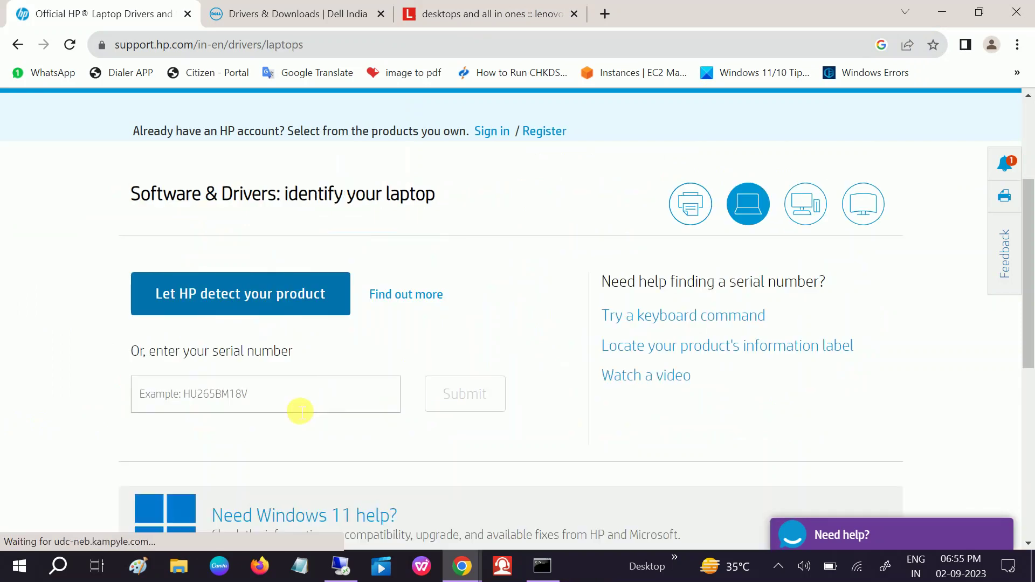
pyautogui.click(266, 402)
pyautogui.click(454, 393)
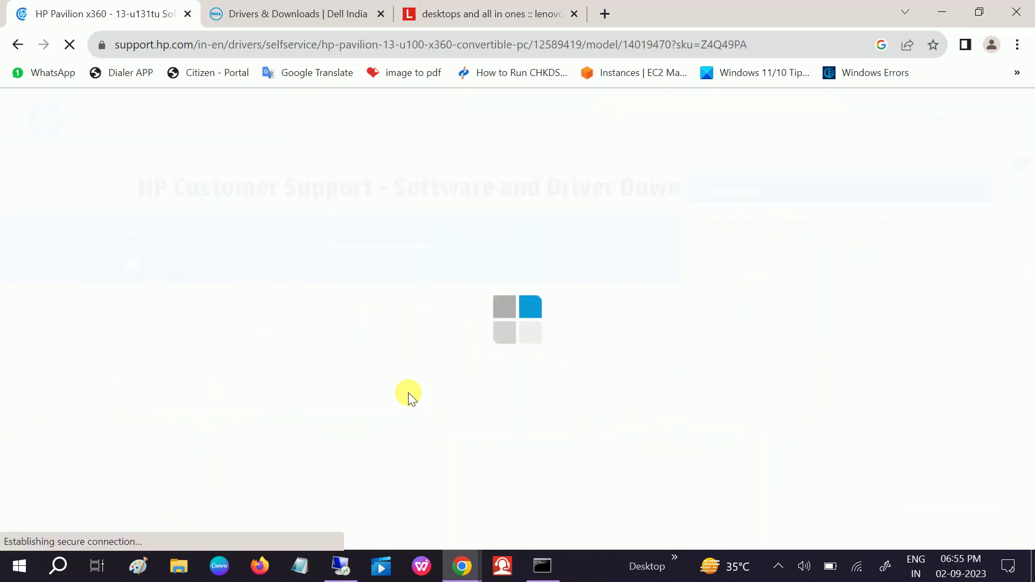
pyautogui.click(490, 14)
pyautogui.click(82, 218)
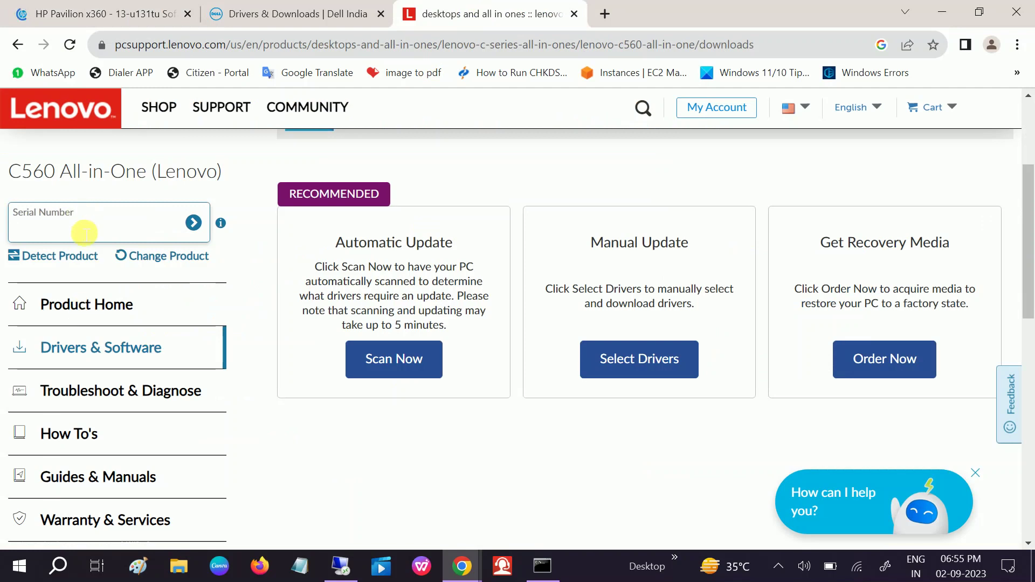
pyautogui.click(136, 15)
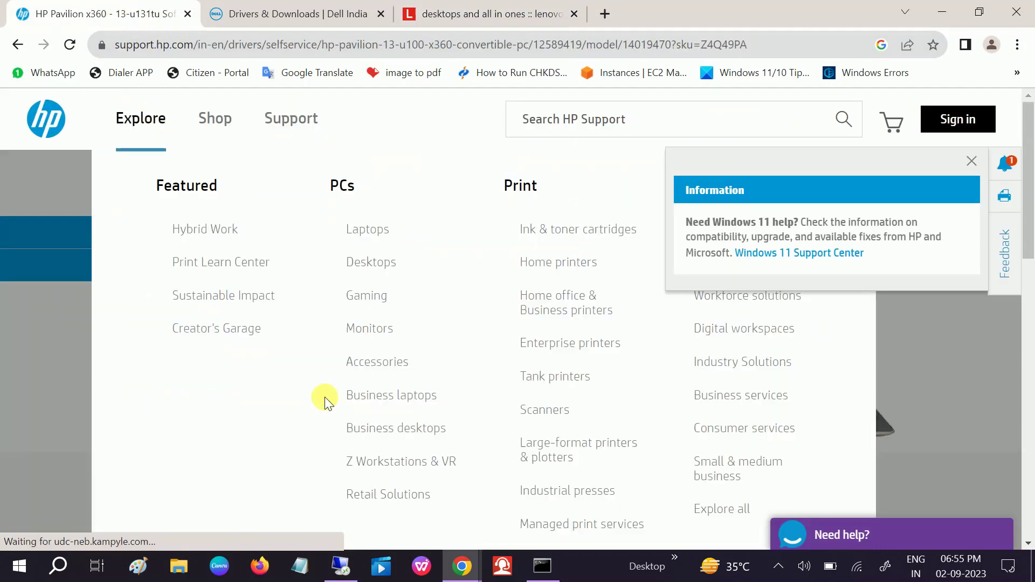
pyautogui.scroll(-3, 52, 390)
pyautogui.scroll(-3, 52, 390)
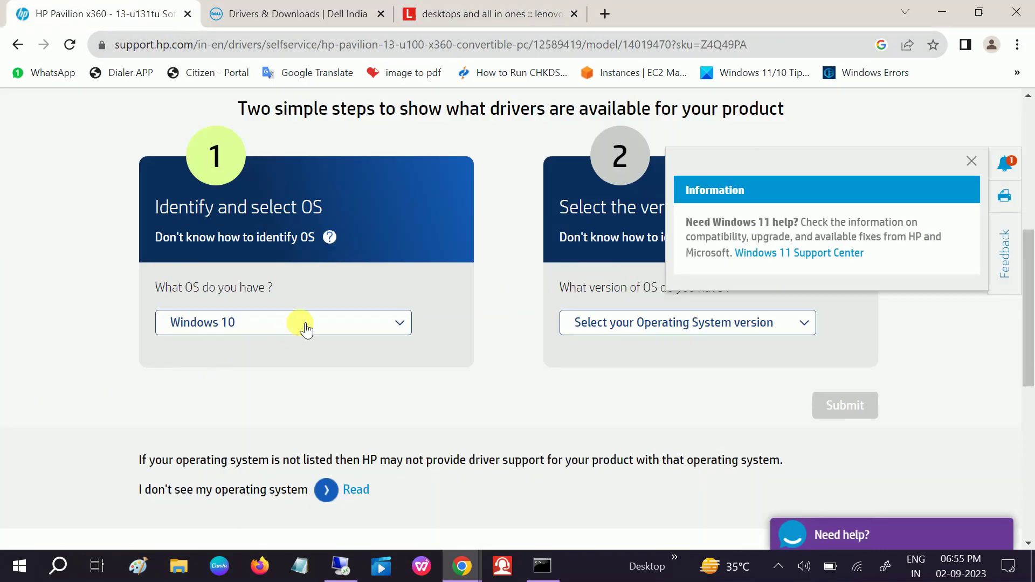
# Choose Windows 10 and Windows 10 (64-bit) as the OS and submit to list drivers
pyautogui.click(304, 326)
pyautogui.click(305, 327)
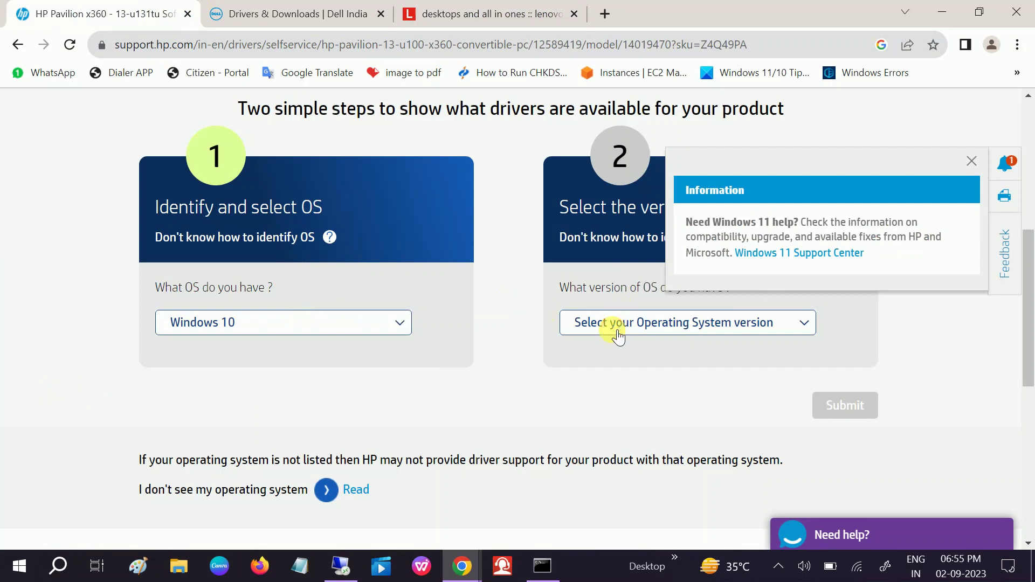
pyautogui.click(612, 326)
pyautogui.click(619, 360)
pyautogui.click(858, 409)
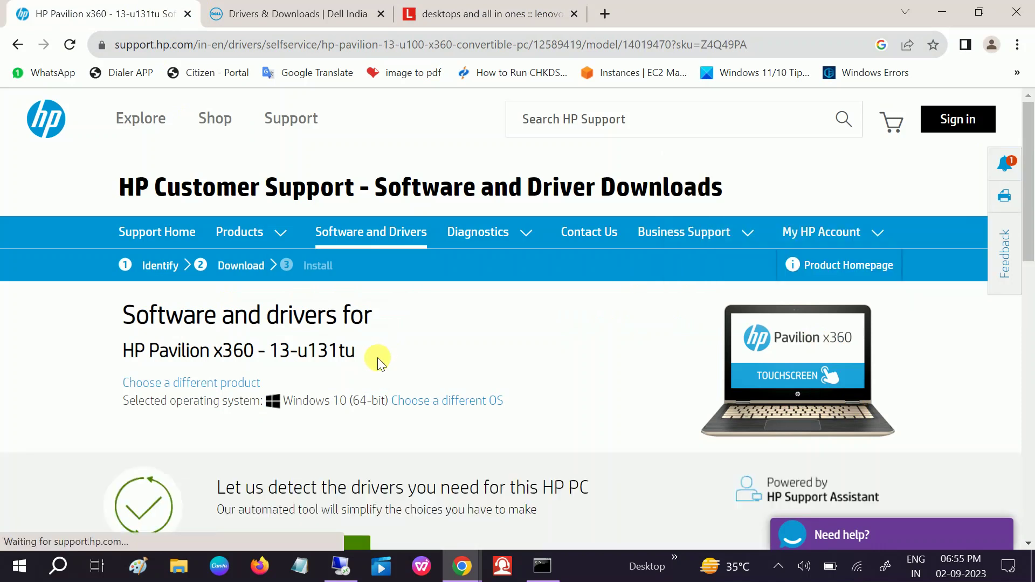
pyautogui.scroll(-5, 377, 358)
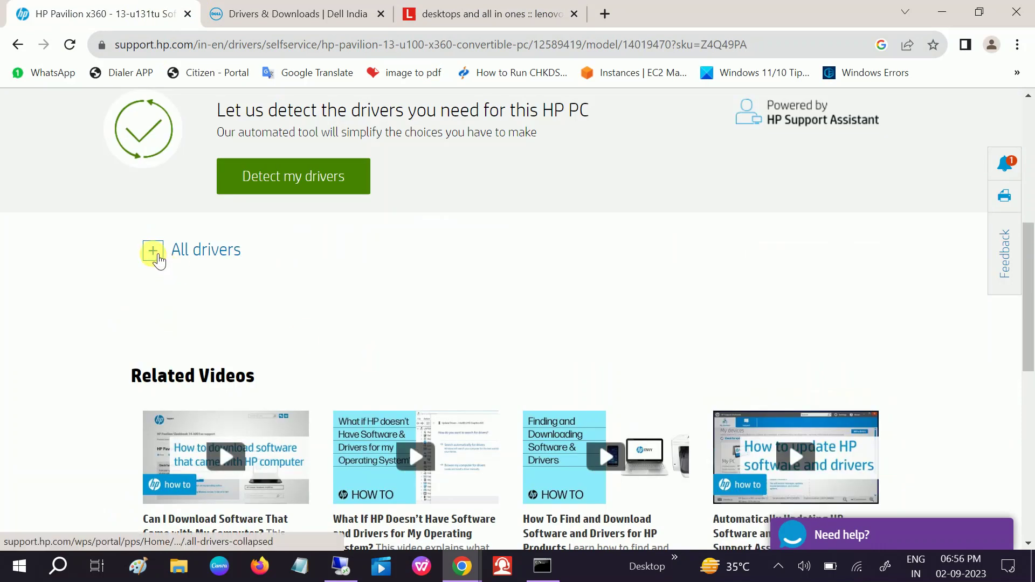
# Expand the full list of HP driver categories
pyautogui.click(153, 251)
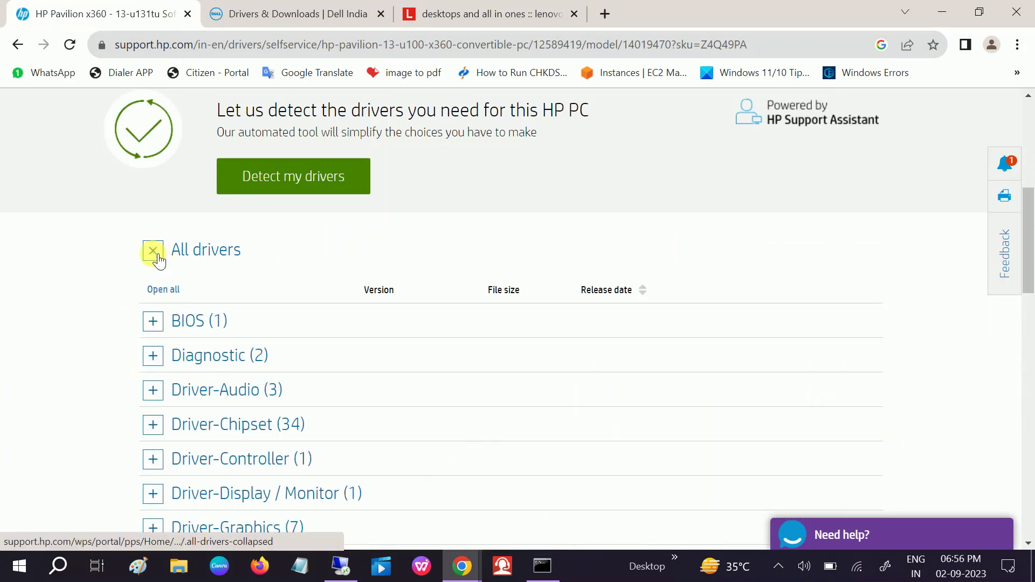
pyautogui.rightClick(286, 178)
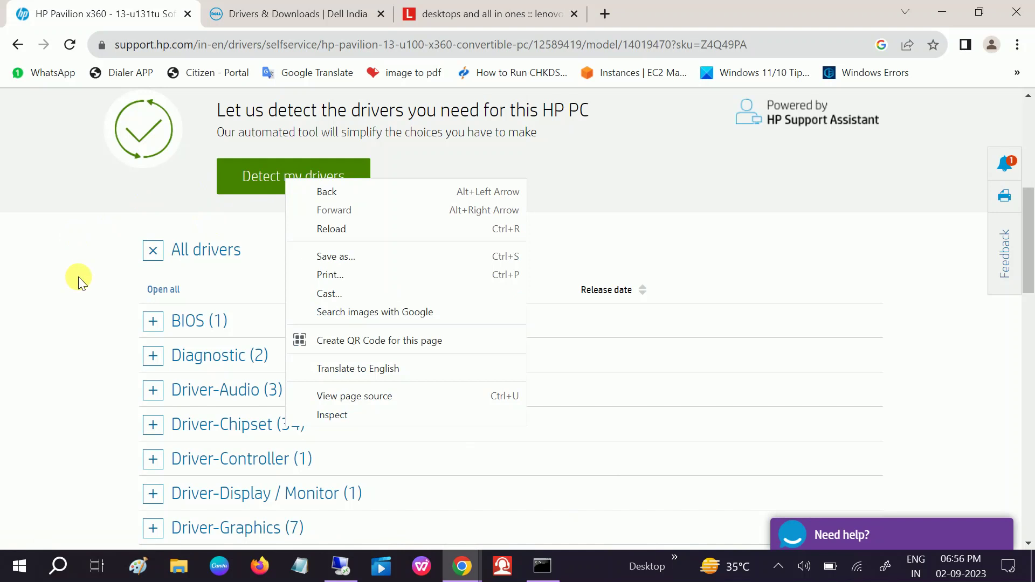
pyautogui.click(56, 324)
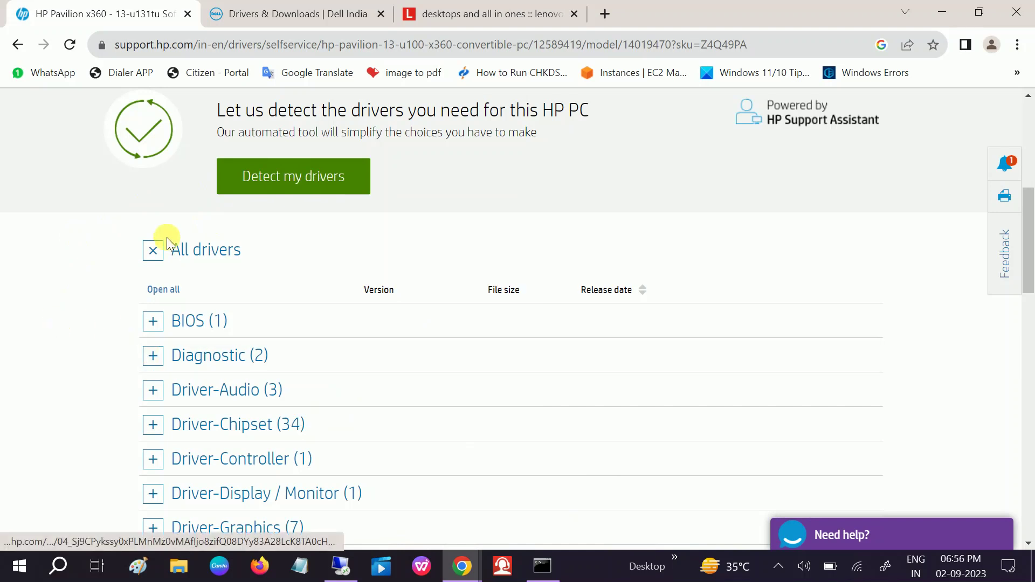
pyautogui.scroll(-3, 135, 327)
# Expand Driver-Graphics and download the Feb 11, 2018 Intel HD Graphics Driver
pyautogui.click(141, 338)
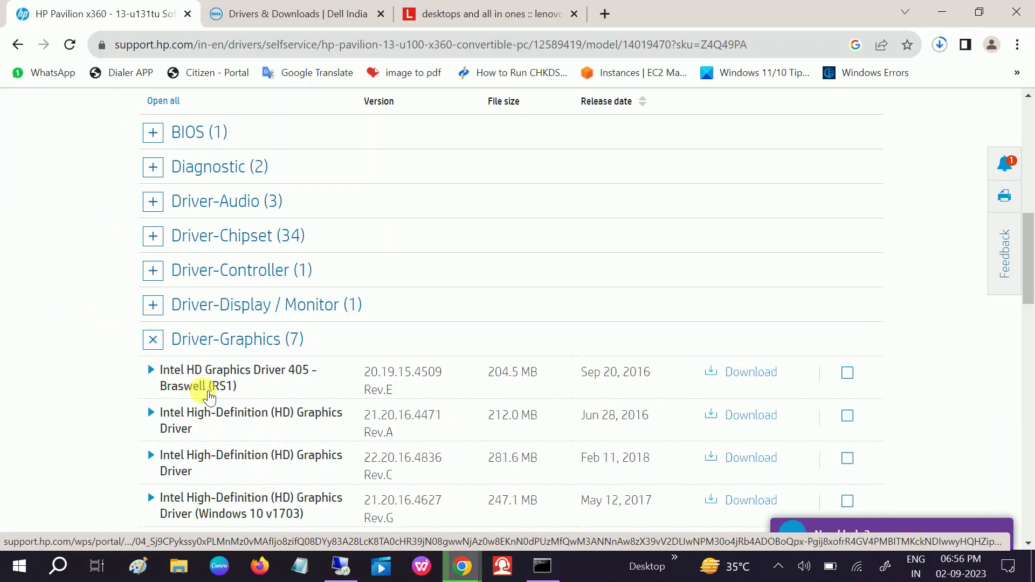
pyautogui.scroll(-6, 210, 398)
pyautogui.scroll(9, 226, 393)
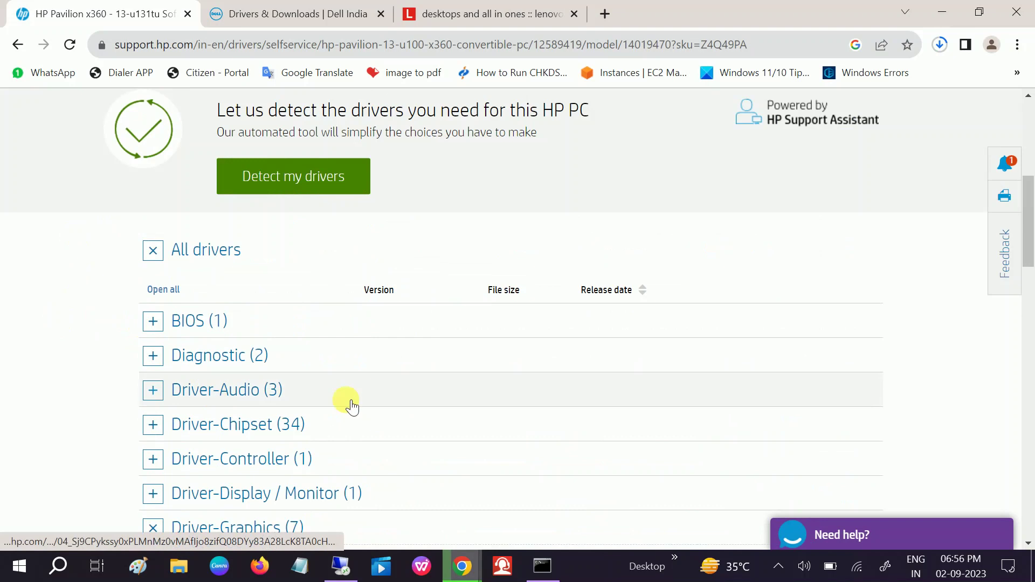
pyautogui.scroll(-6, 377, 351)
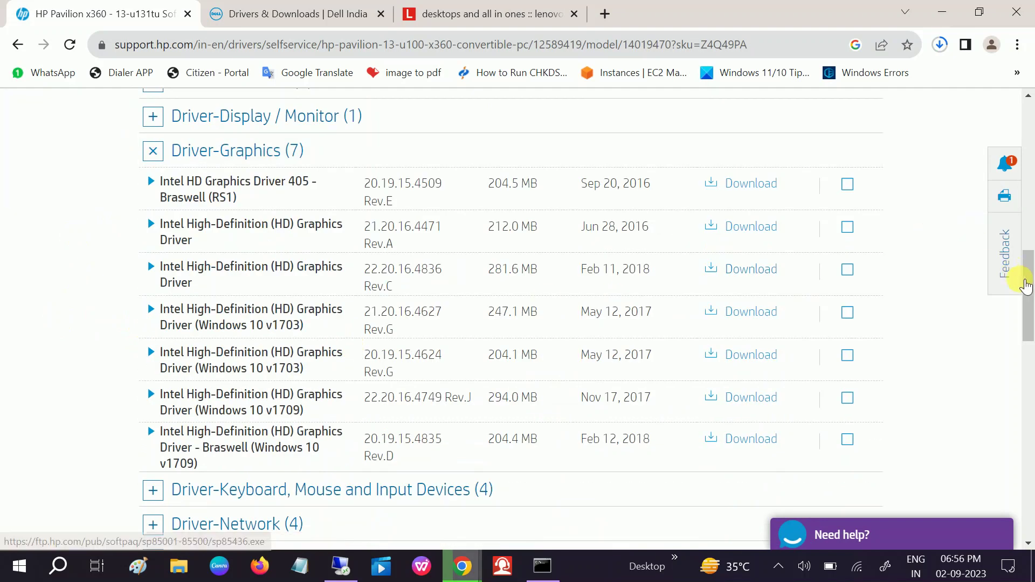
pyautogui.moveTo(1029, 295); pyautogui.dragTo(1029, 292)
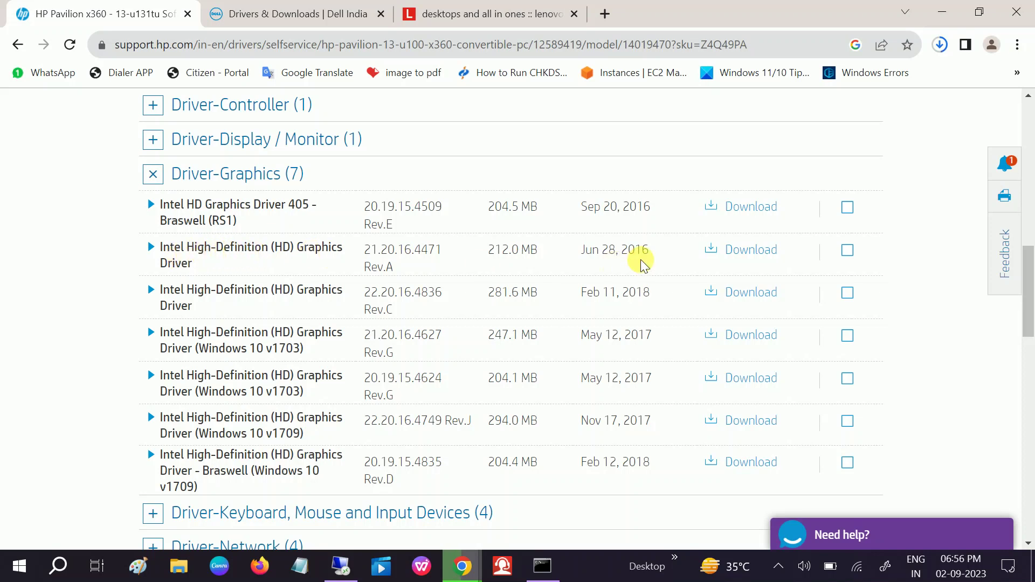
pyautogui.scroll(3, 323, 350)
pyautogui.scroll(-10, 216, 367)
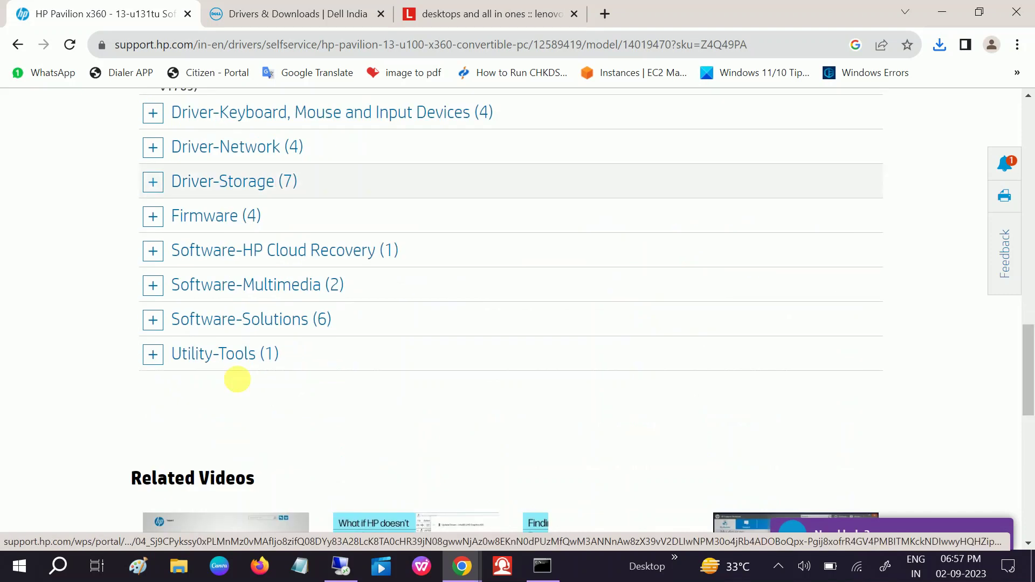
pyautogui.scroll(10, 254, 385)
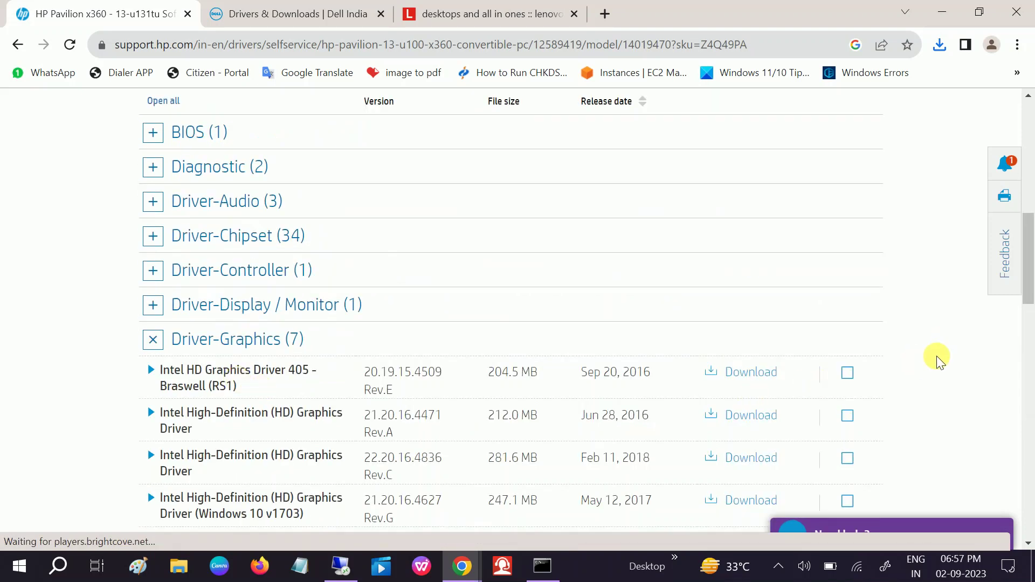
pyautogui.moveTo(1031, 288); pyautogui.dragTo(1030, 312)
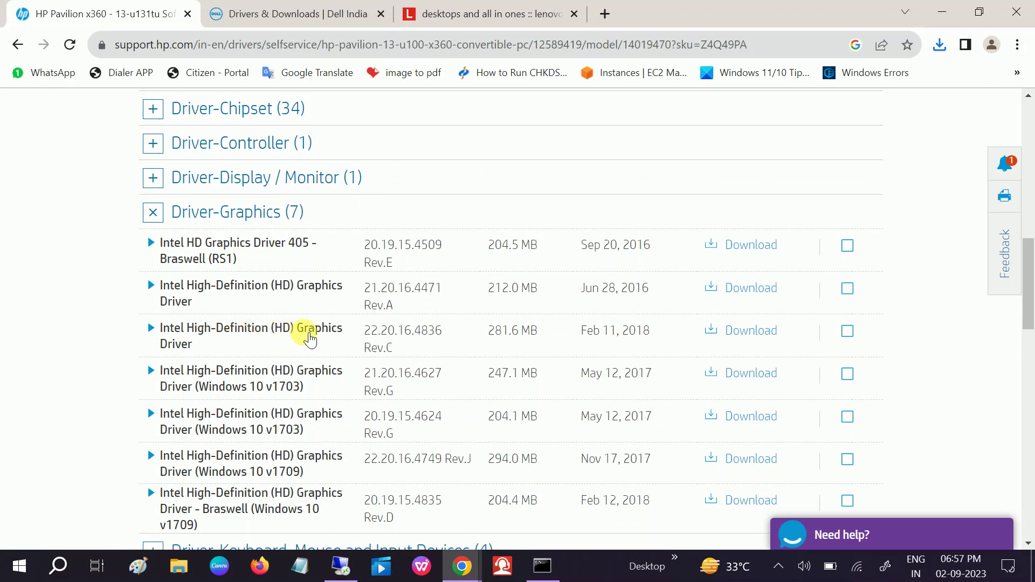
pyautogui.click(760, 335)
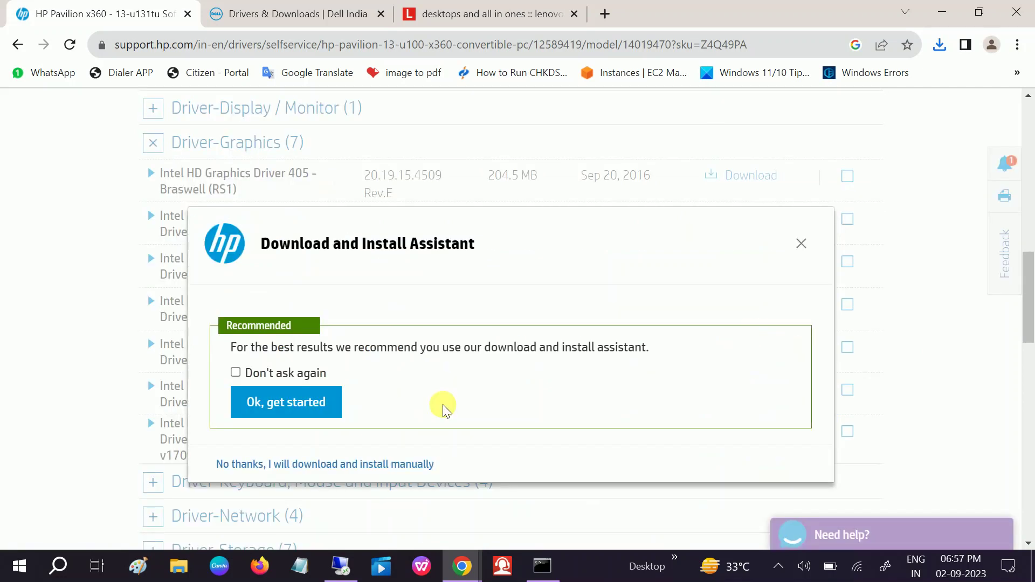
# Decline HP's install assistant to download the driver manually, then bring up File Explorer
pyautogui.click(278, 470)
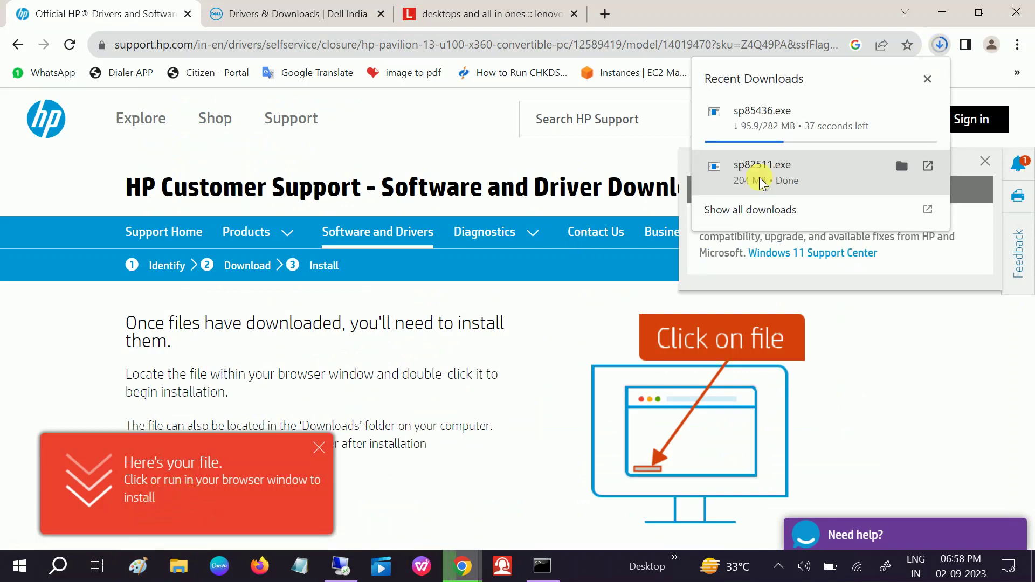
pyautogui.click(179, 573)
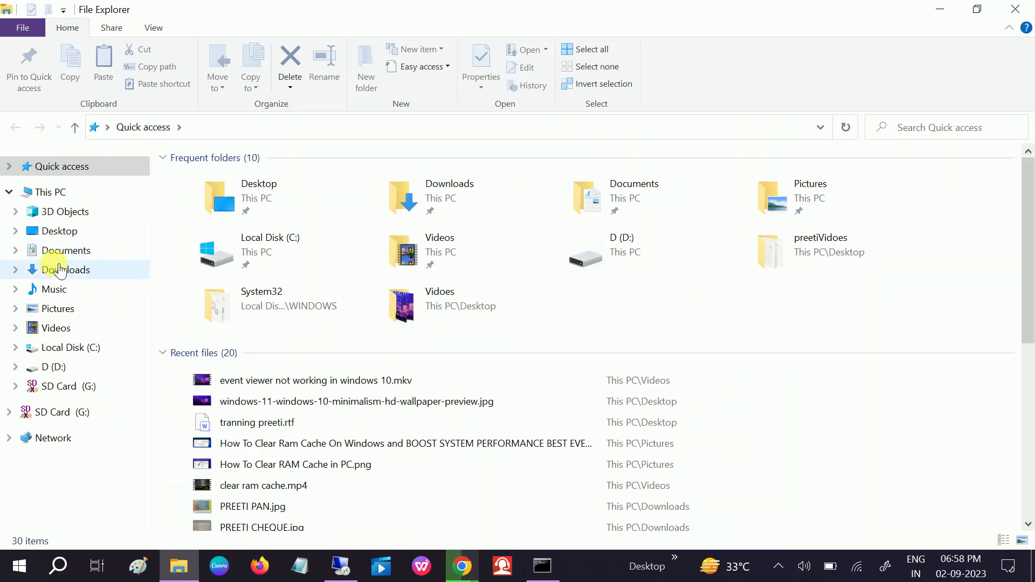
# Confirm sp82511.exe is in the Downloads folder, then close File Explorer
pyautogui.click(60, 271)
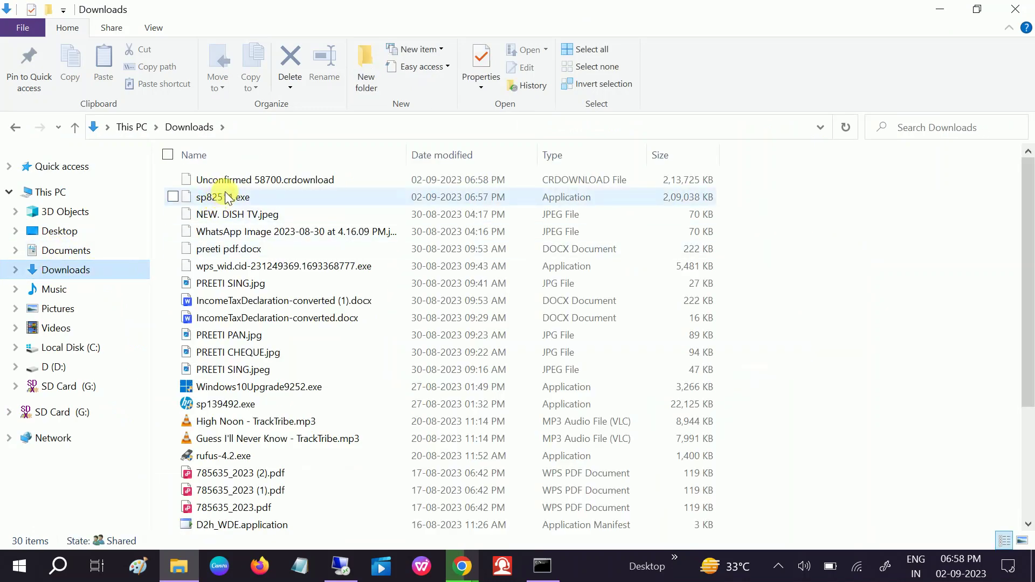
pyautogui.moveTo(238, 215)
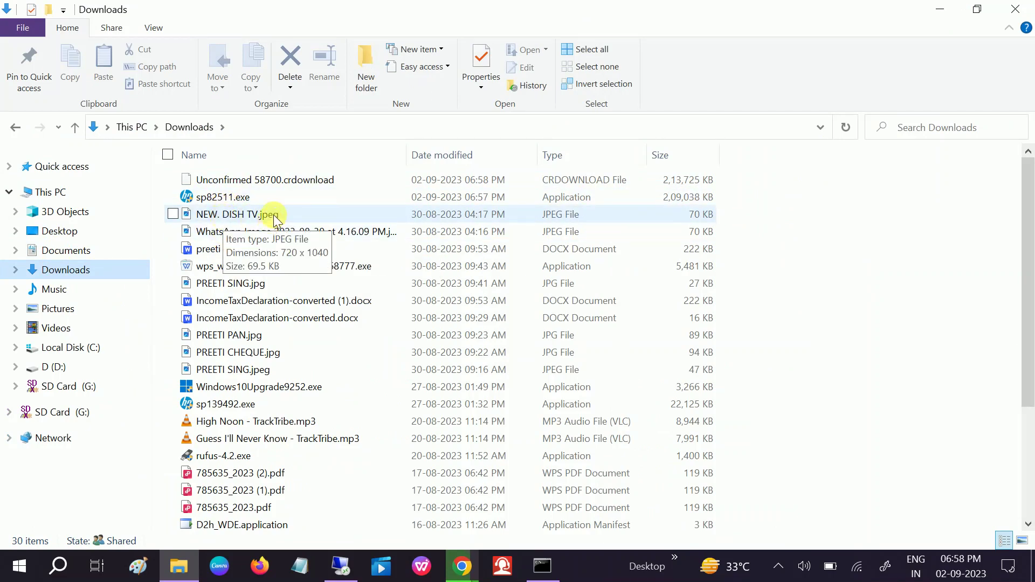
pyautogui.click(1014, 10)
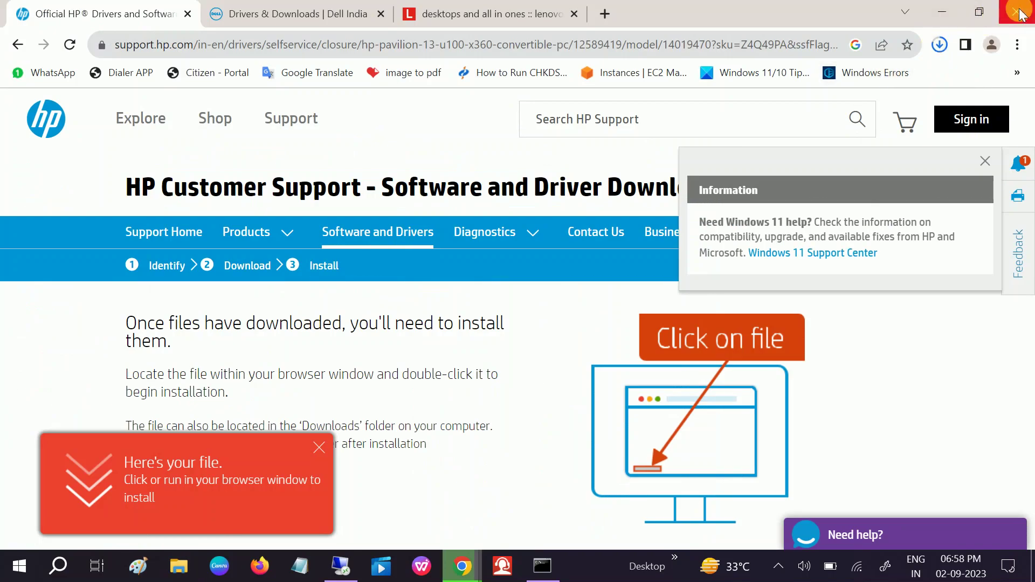
# Close the Chrome window to reveal the desktop icons
pyautogui.click(1020, 11)
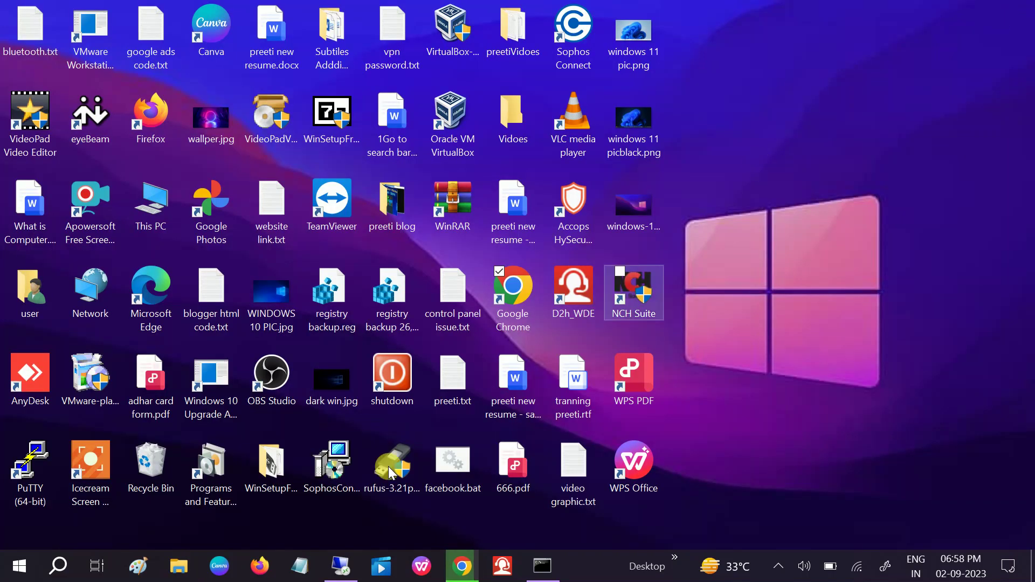